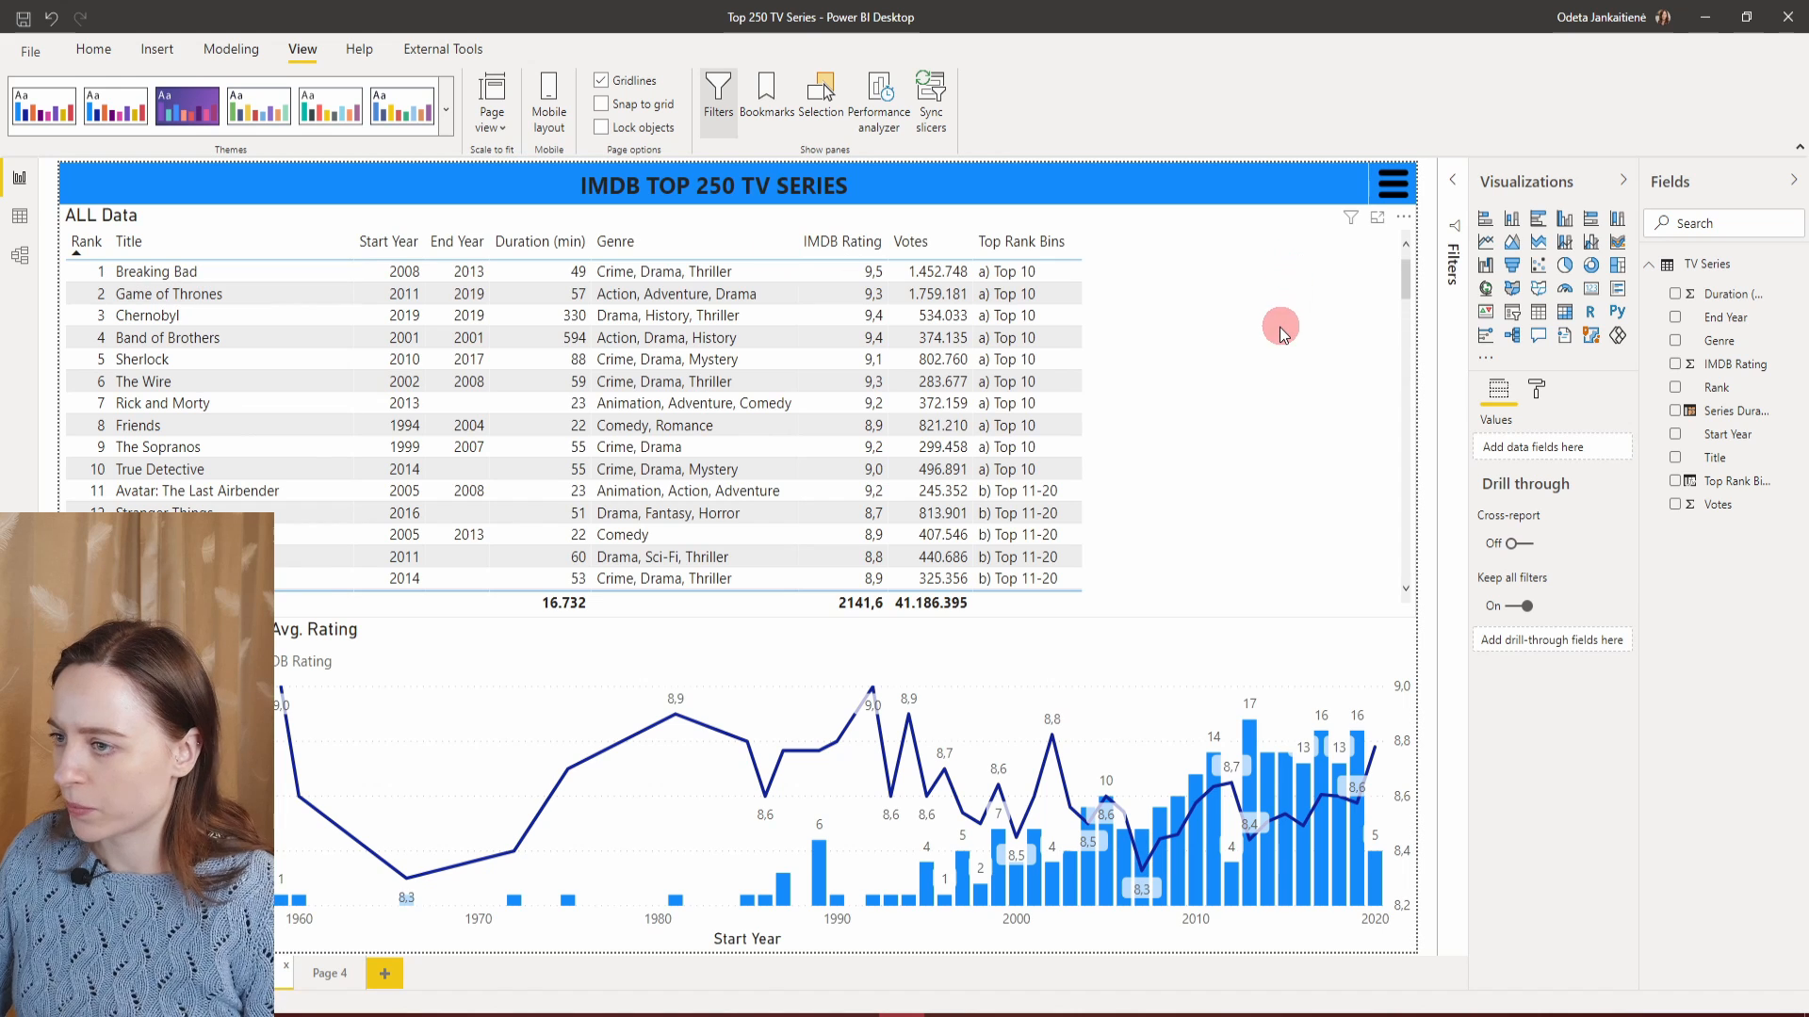
Copy the ALL Data table and the rating-by-start-year chart onto the blank Page 4.
click(1065, 642)
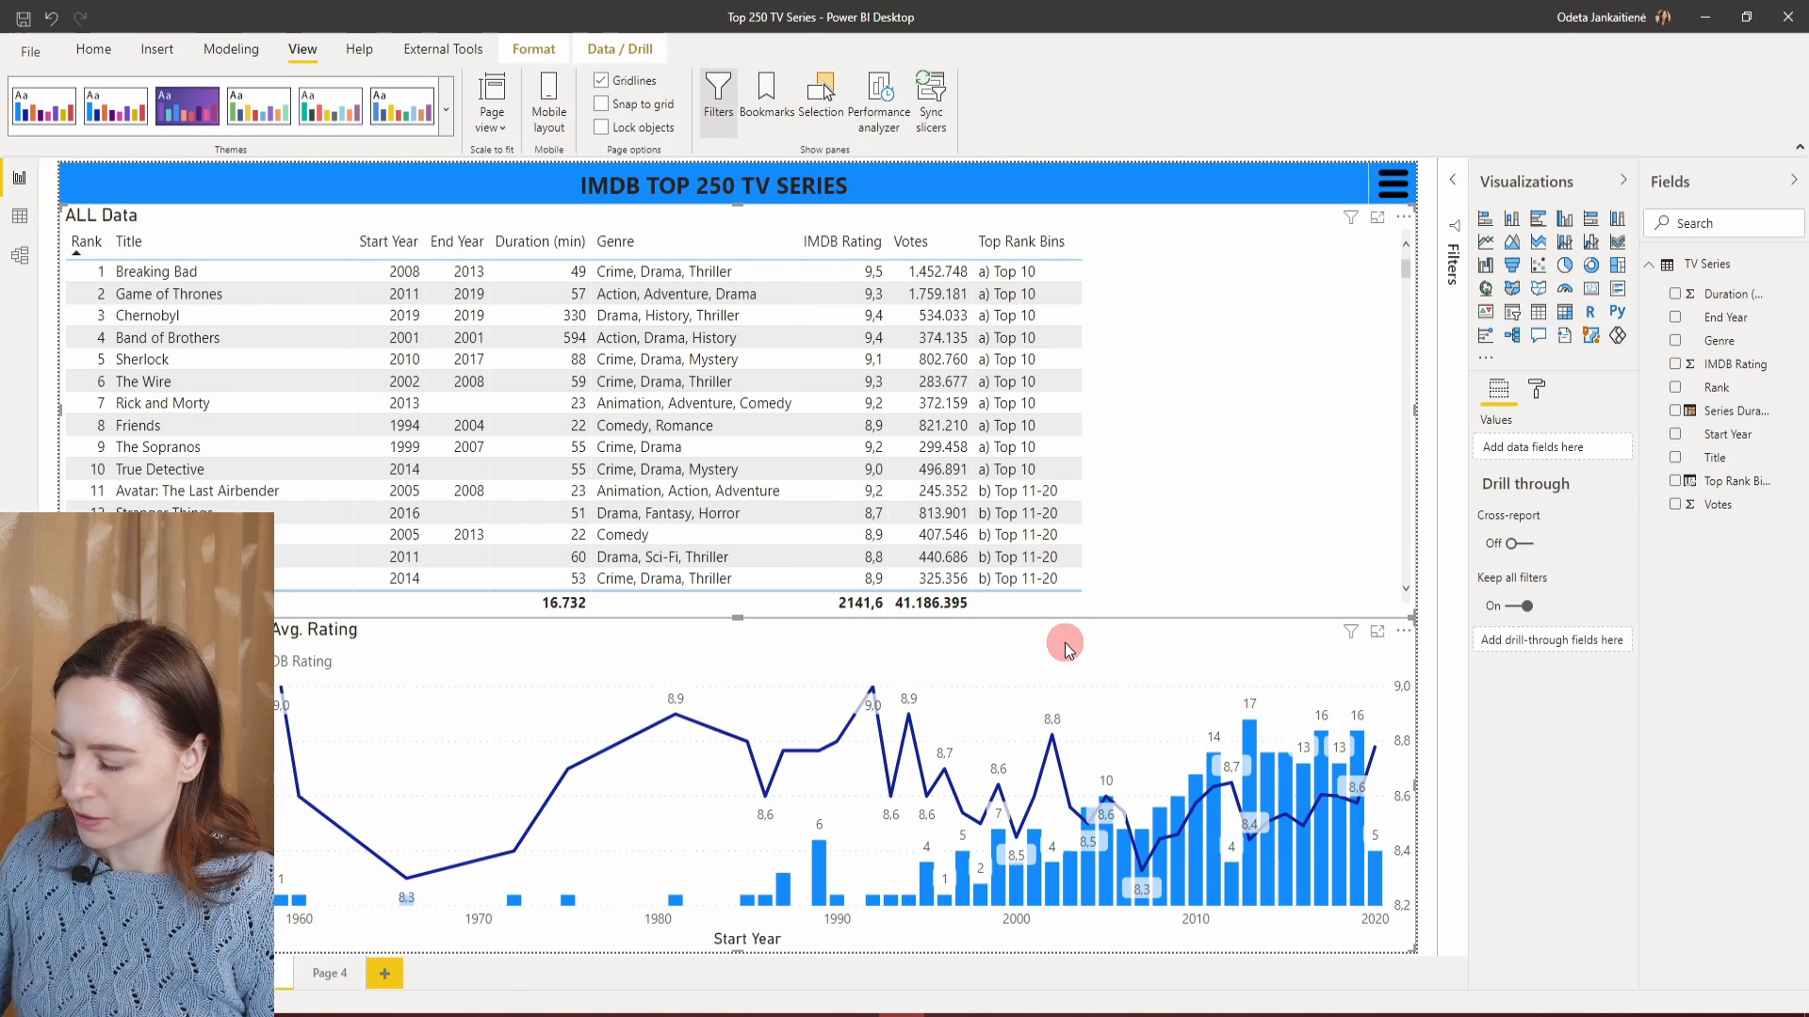
click(328, 973)
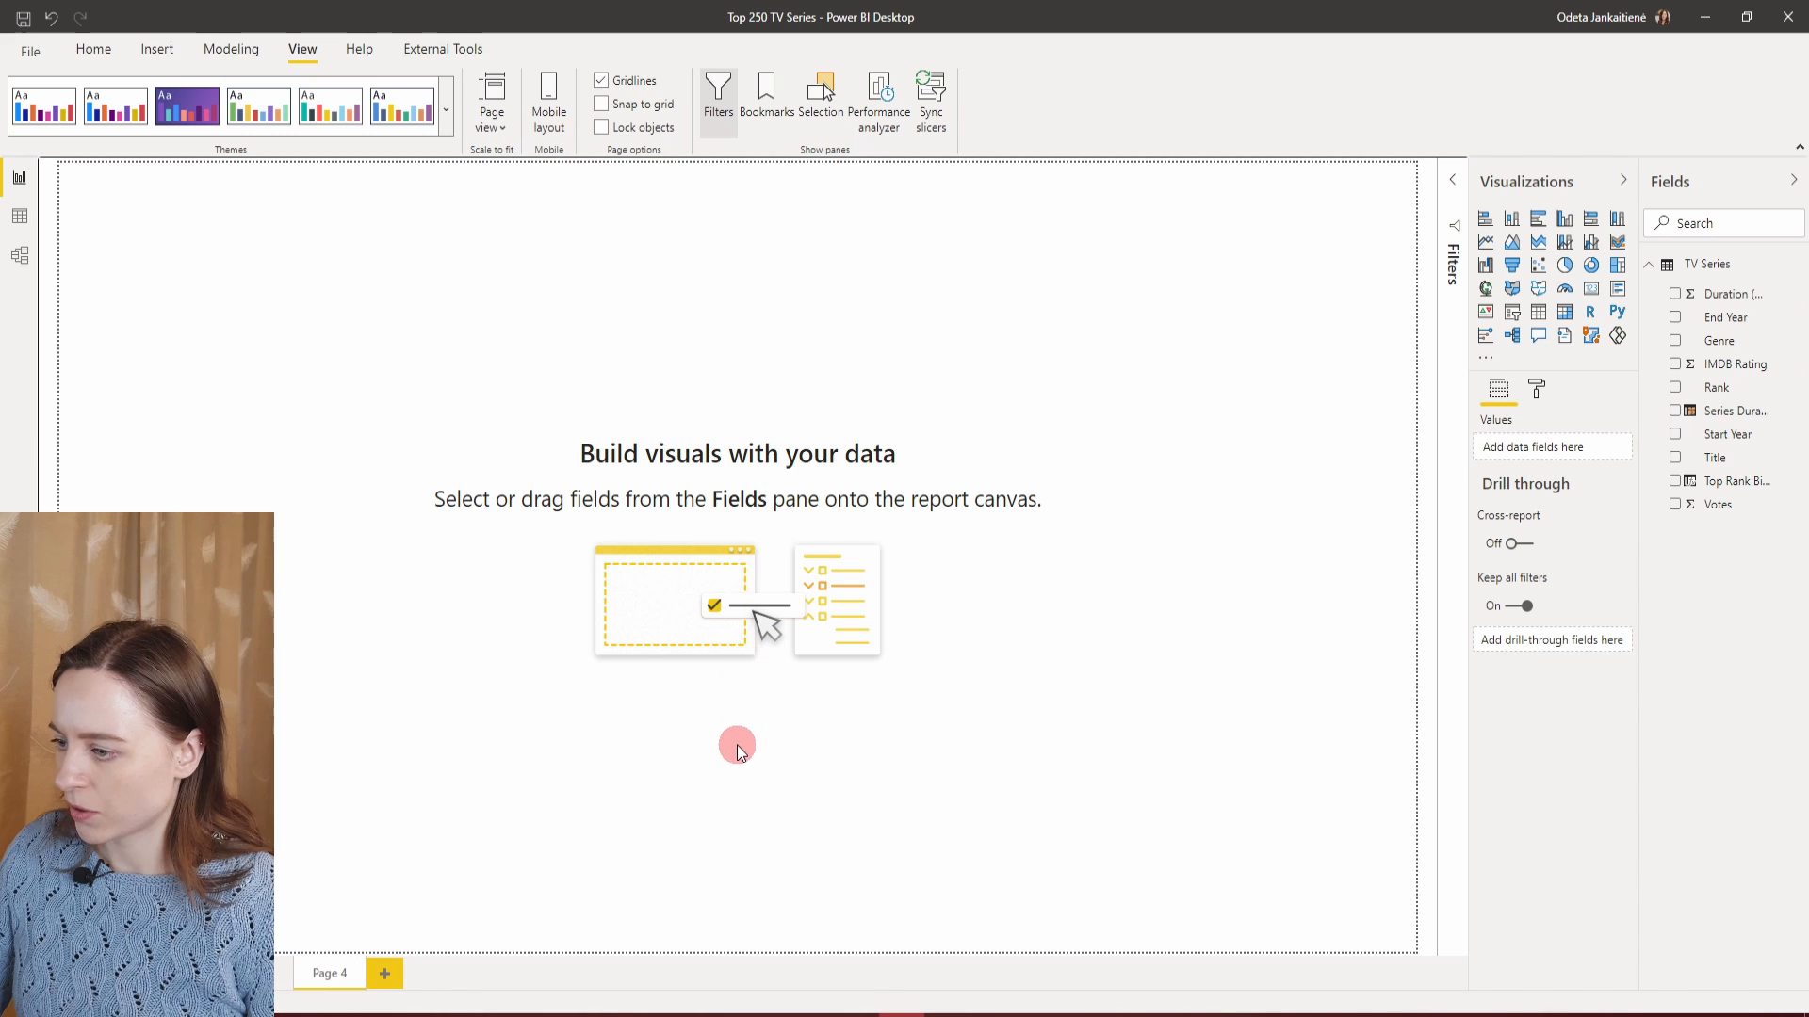
key(ctrl+v)
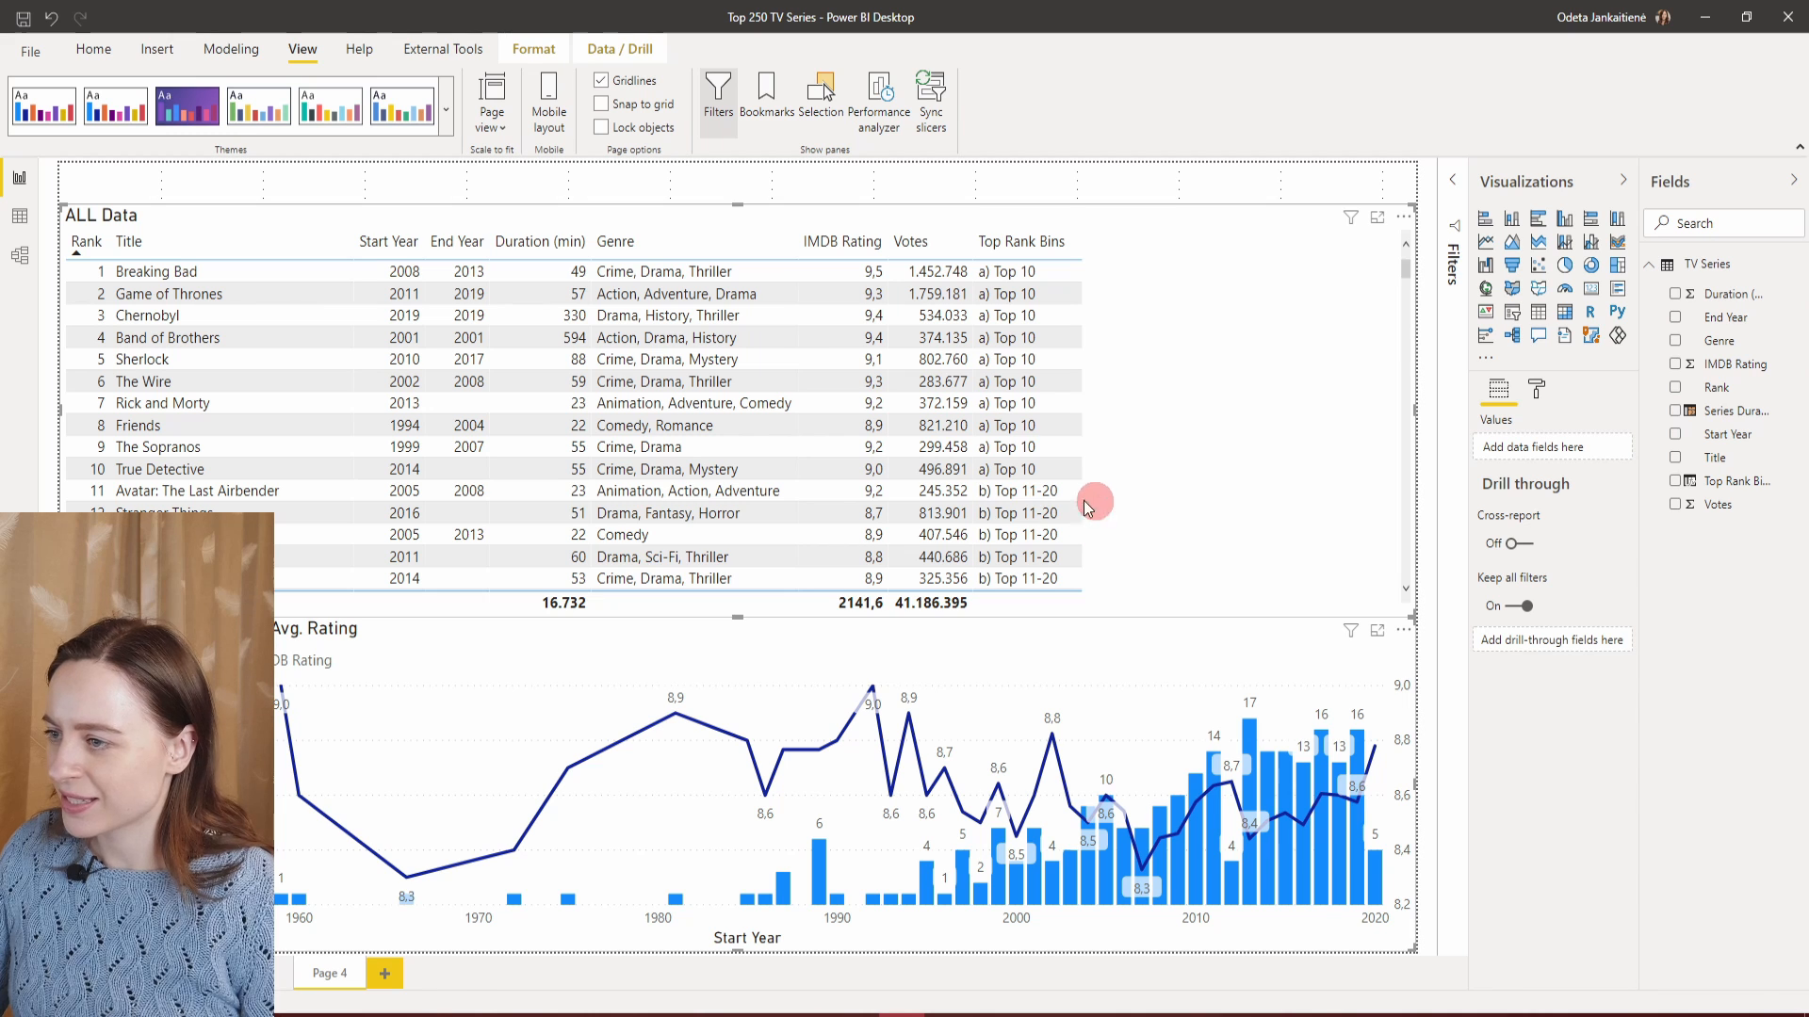
key(ctrl+v)
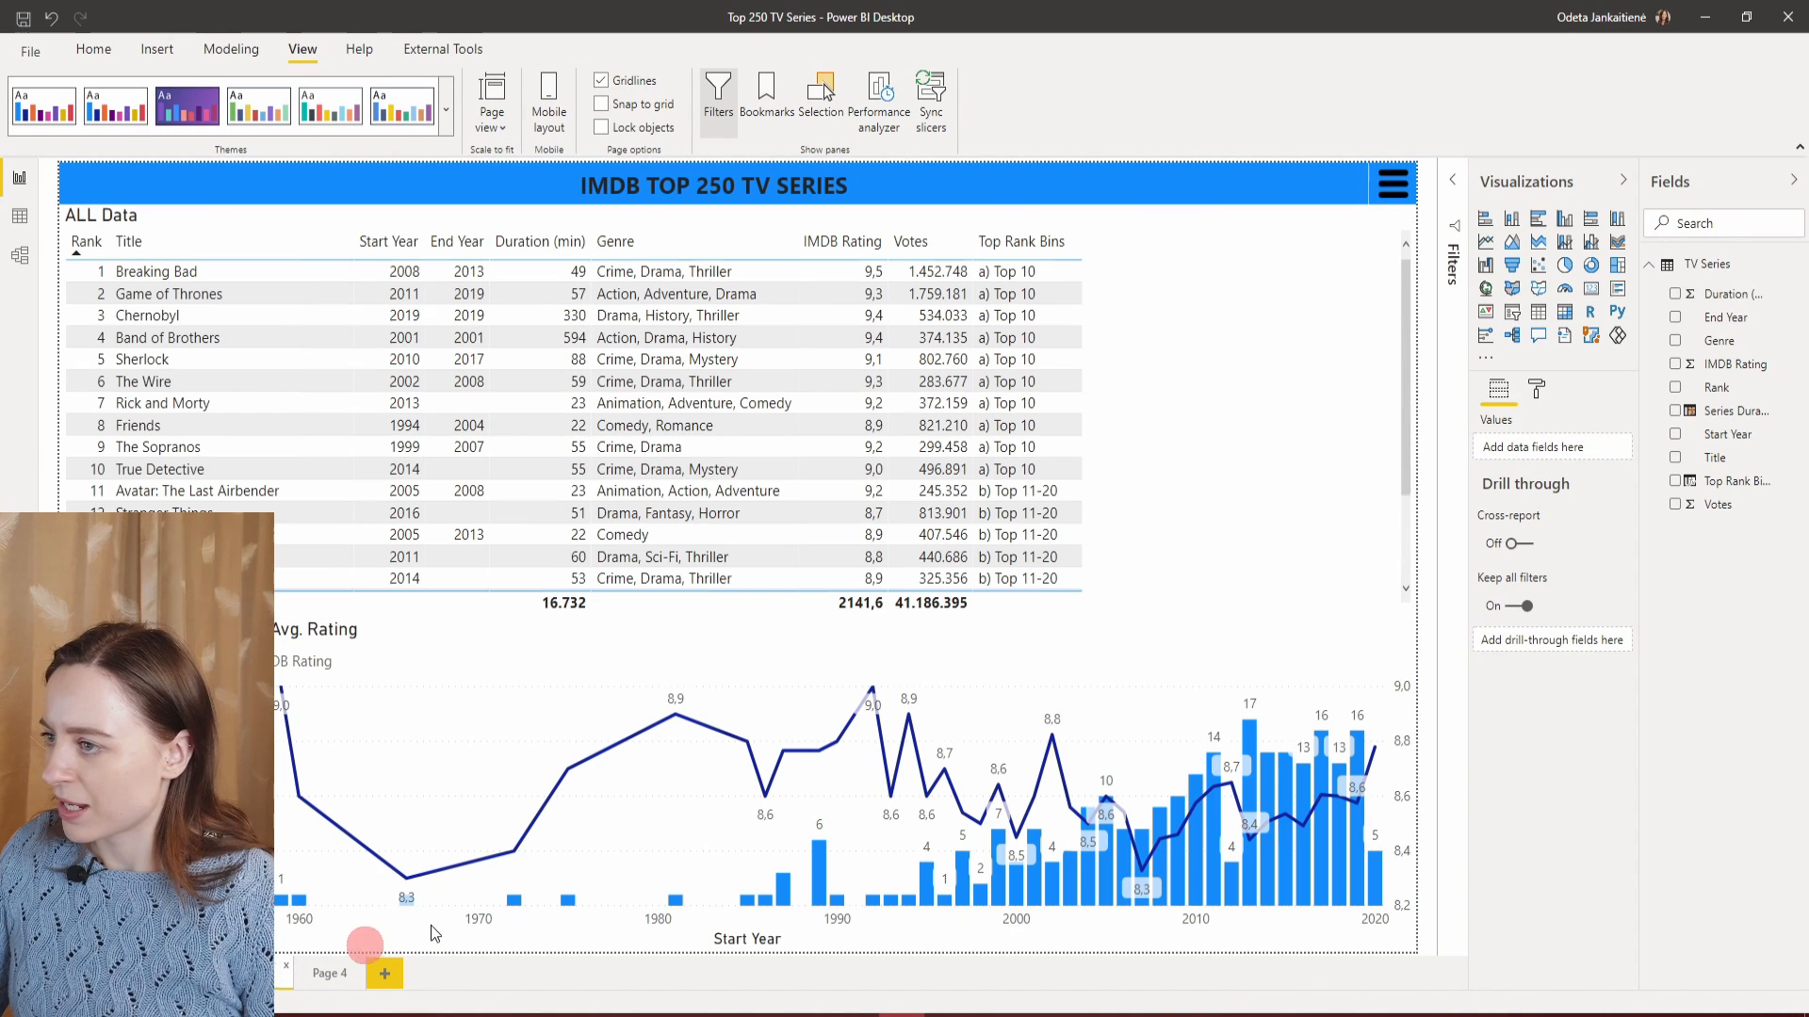
Copy the header text IMDB TOP 250 TV SERIES from the original page and return to Page 4.
click(906, 180)
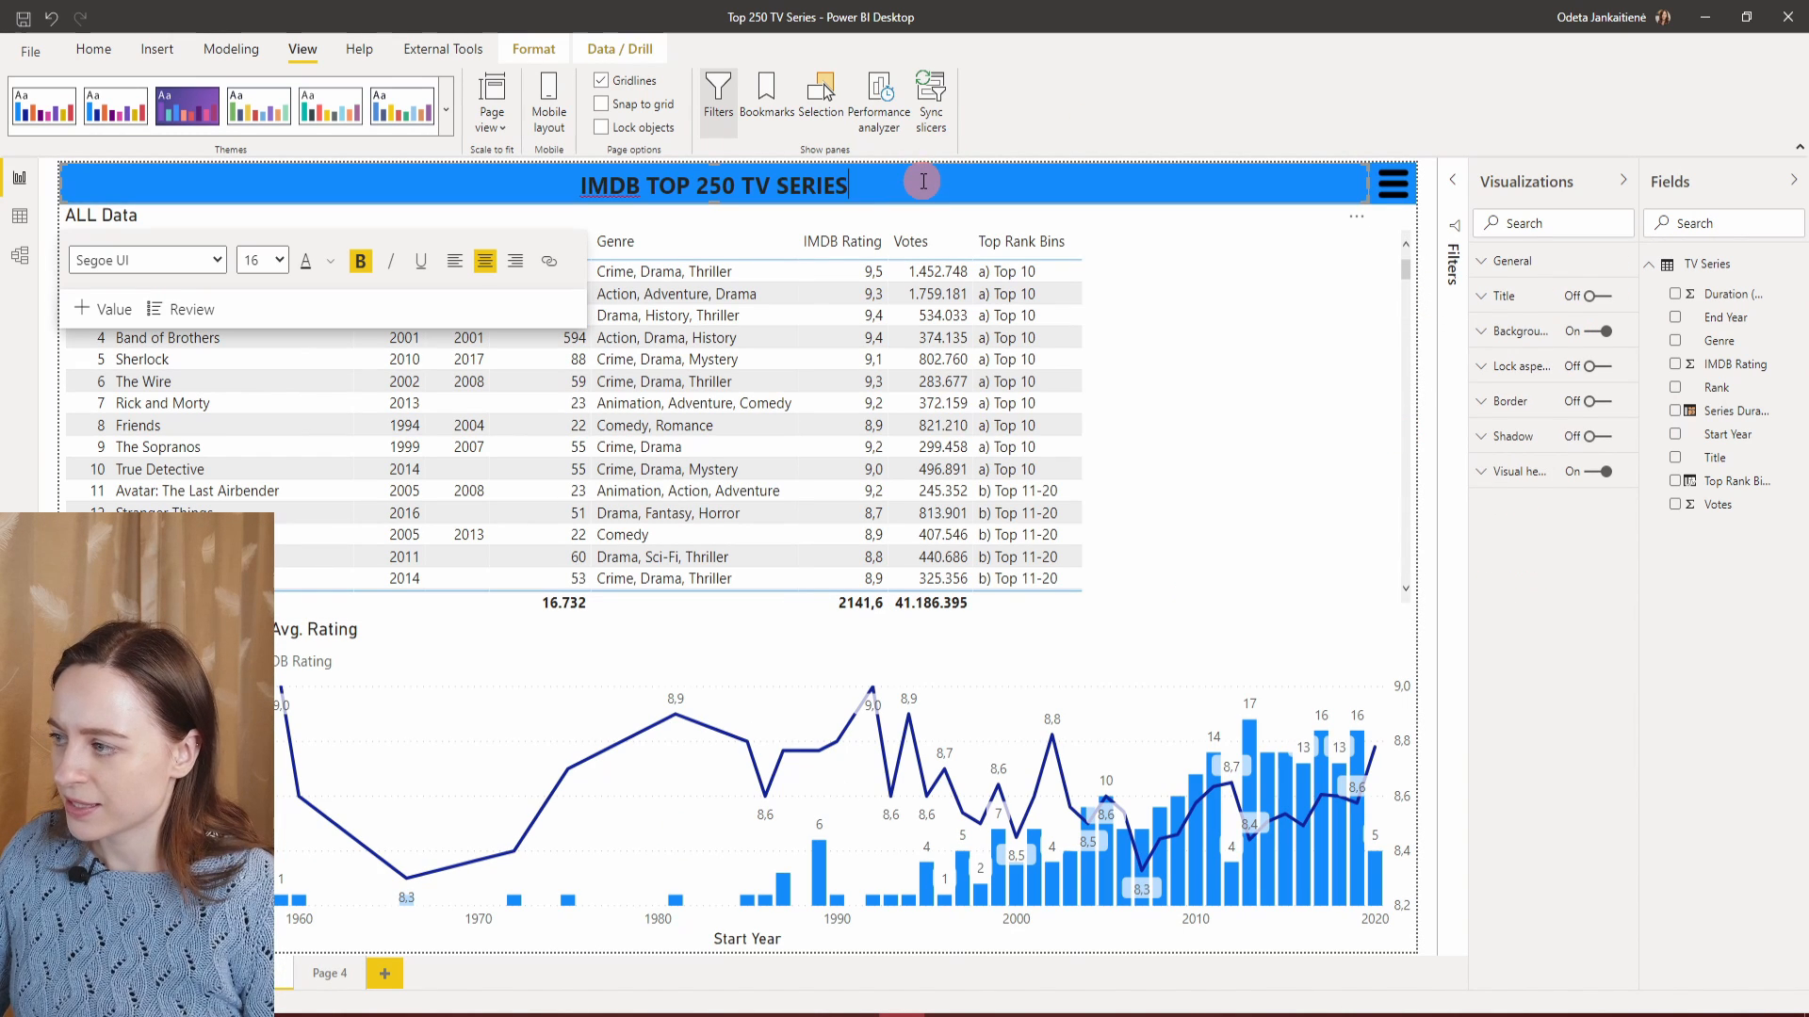
drag(923, 181, 430, 209)
key(ctrl+c)
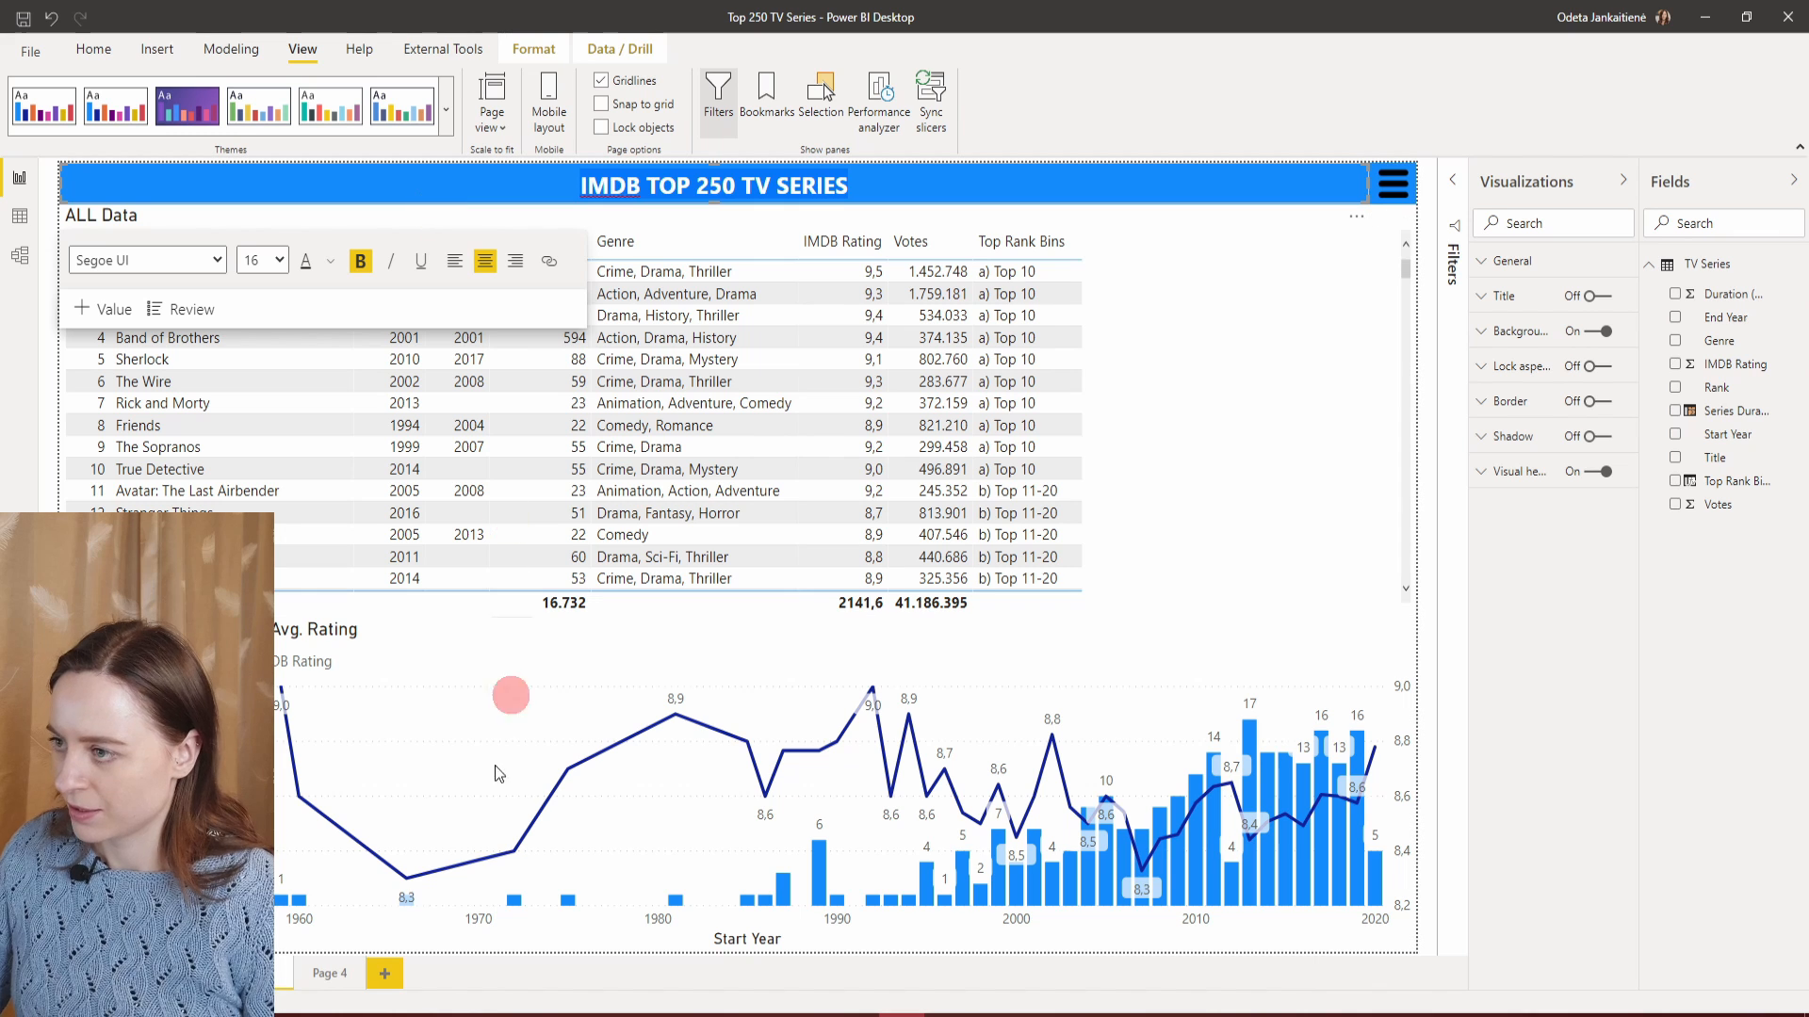
click(340, 982)
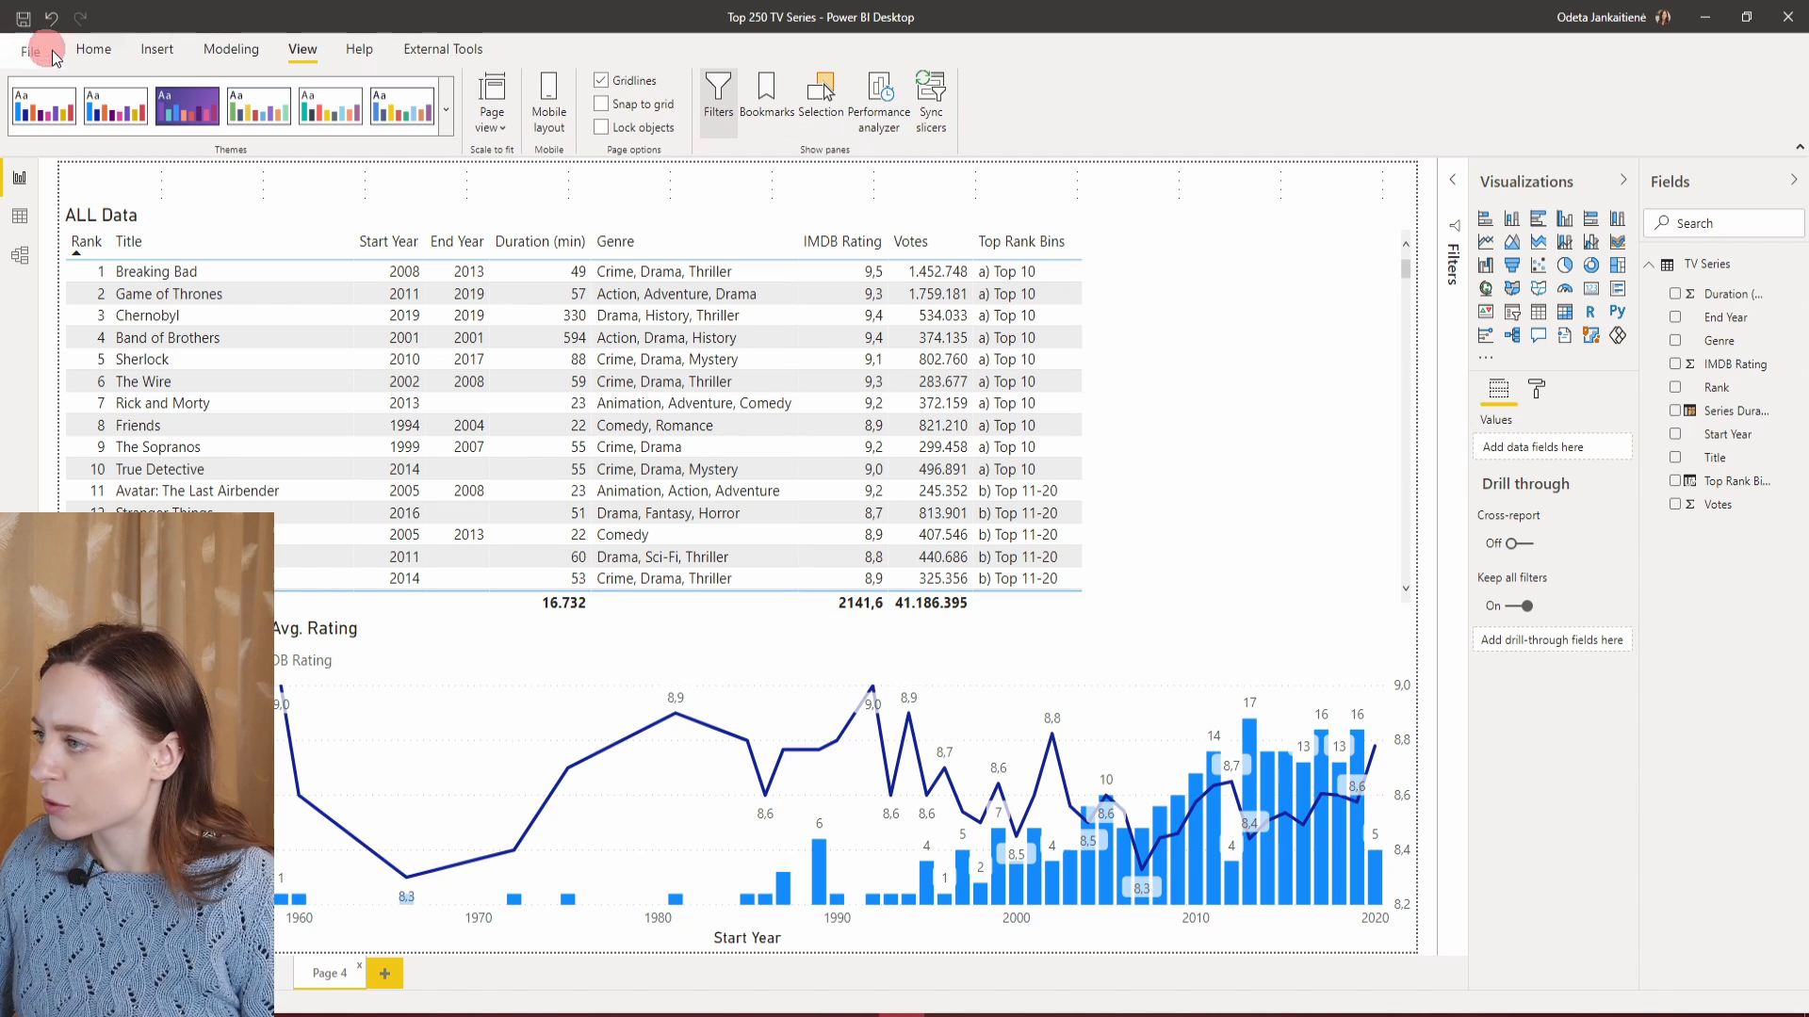
Insert a text box on Page 4 and paste the title IMDB TOP 250 TV SERIES into it.
click(94, 51)
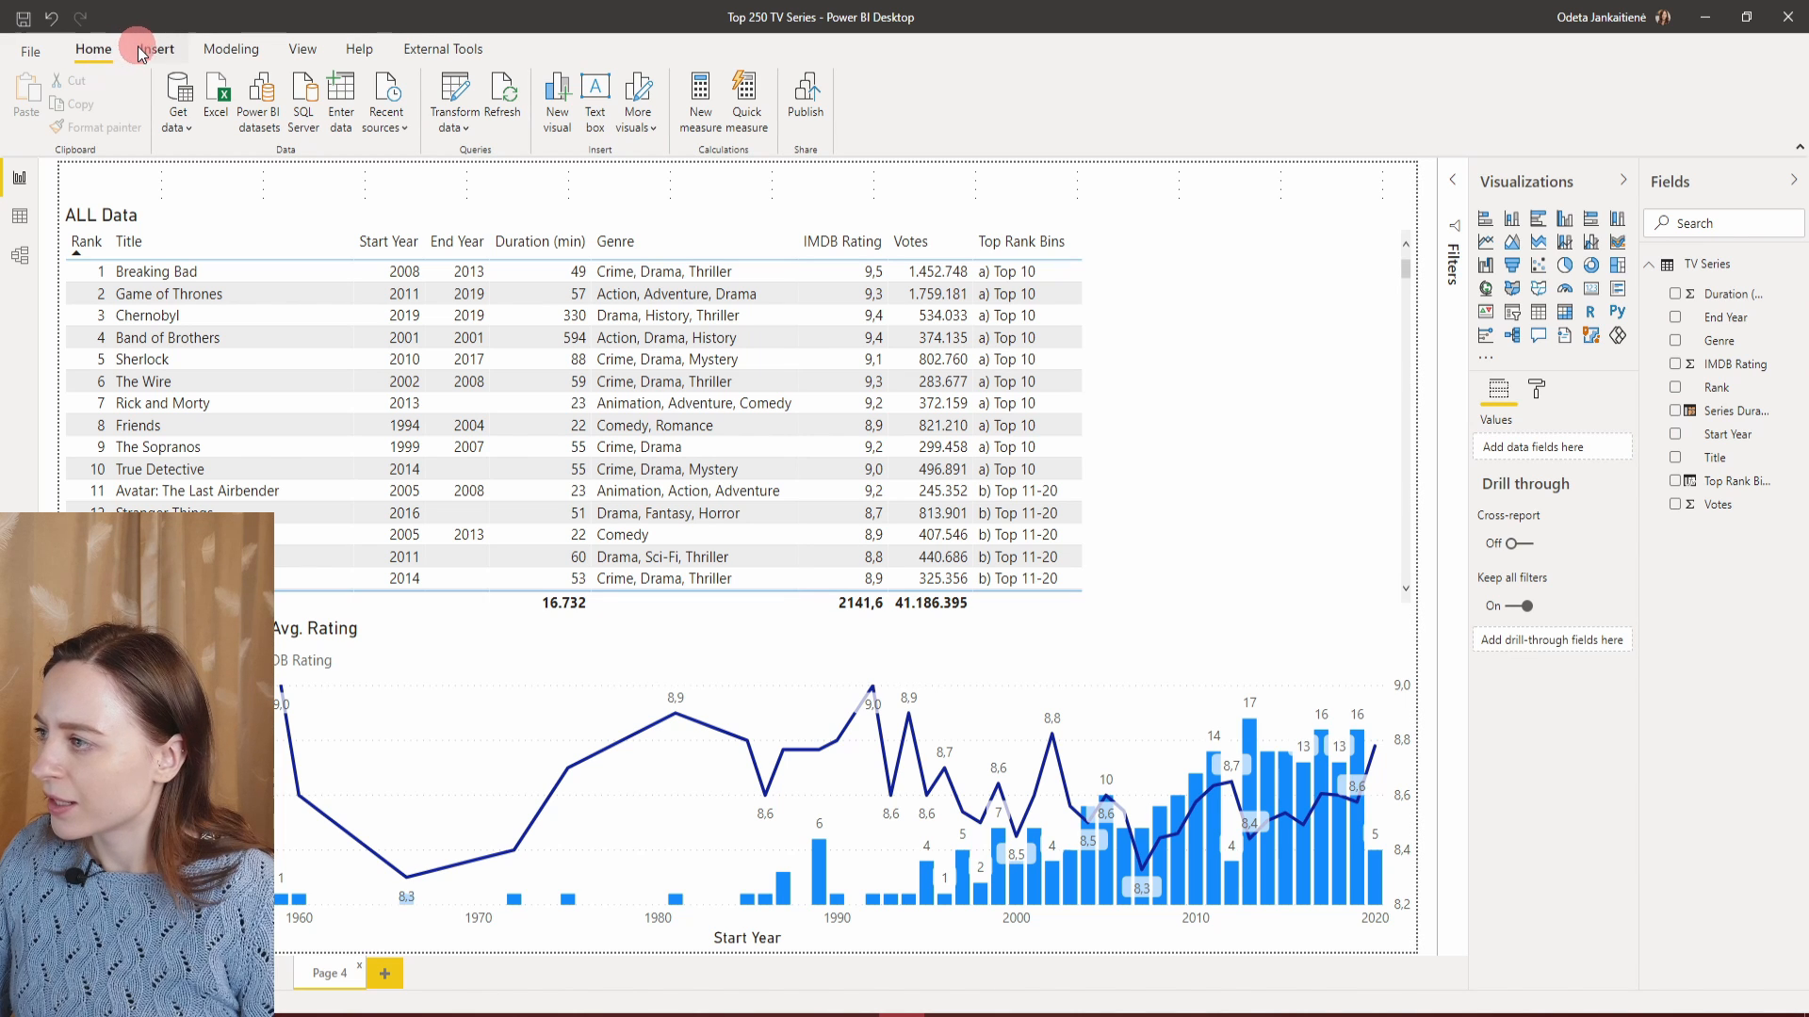
click(142, 51)
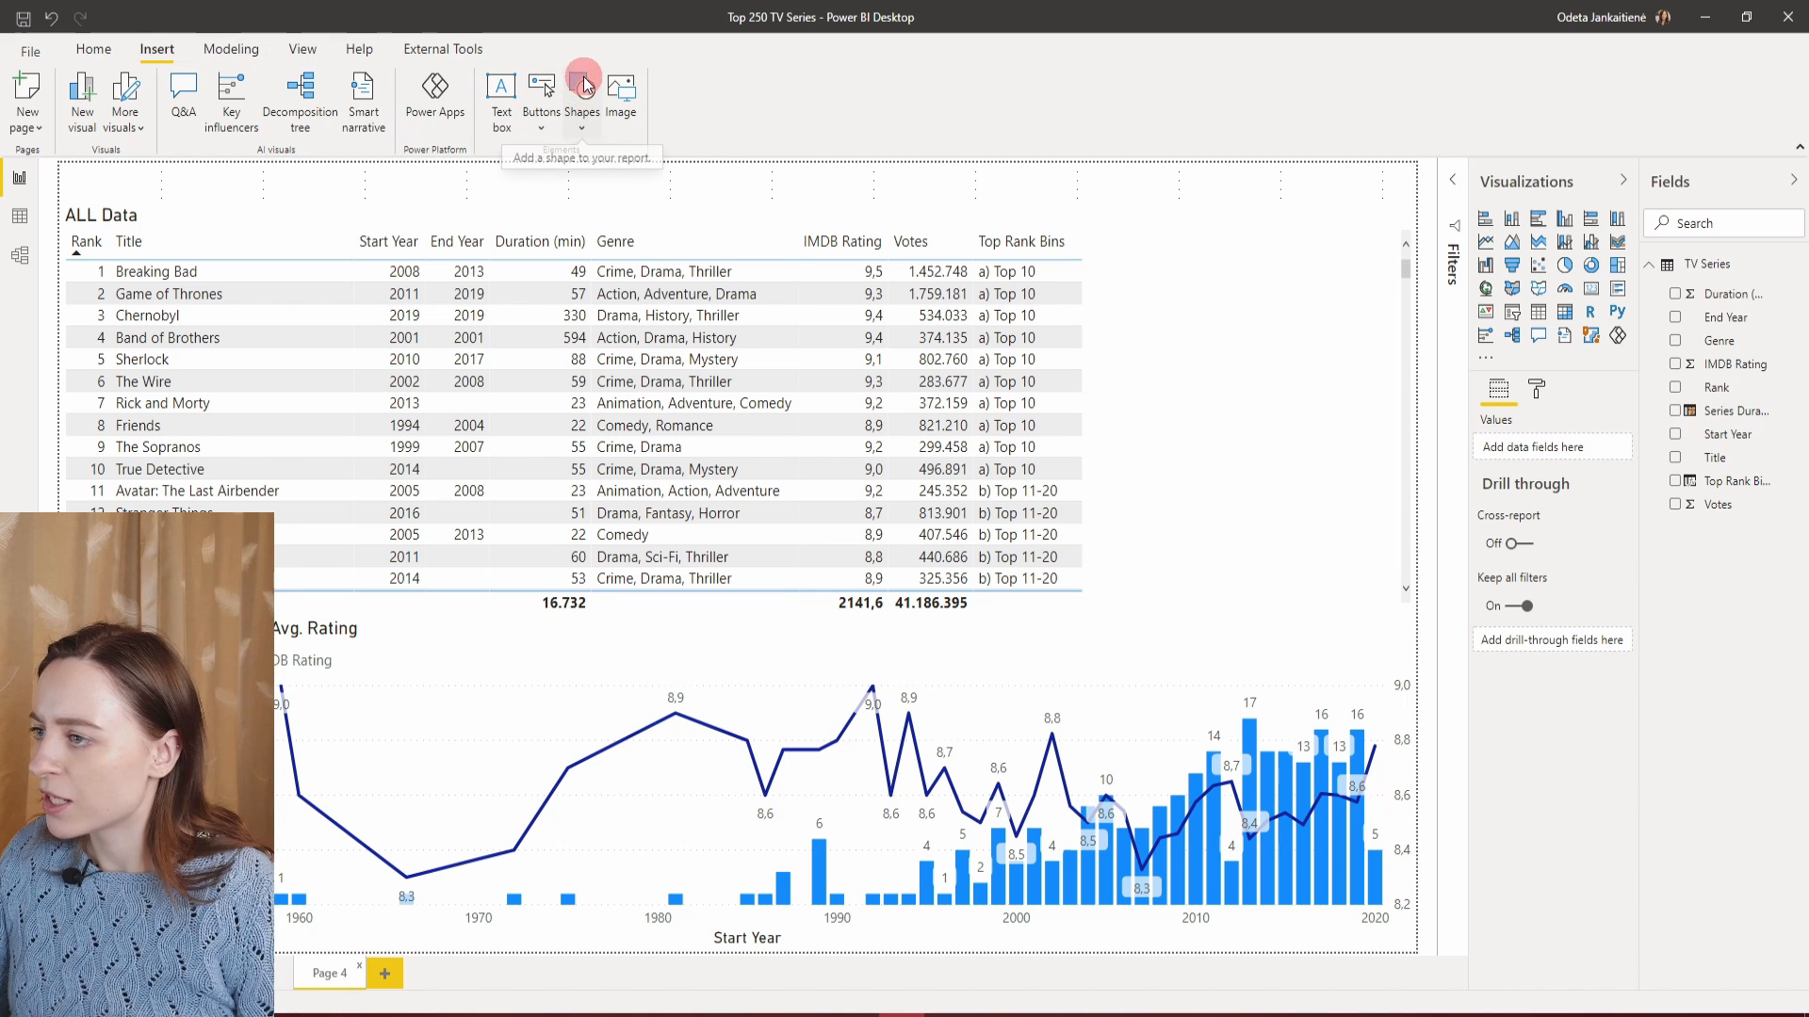
click(505, 98)
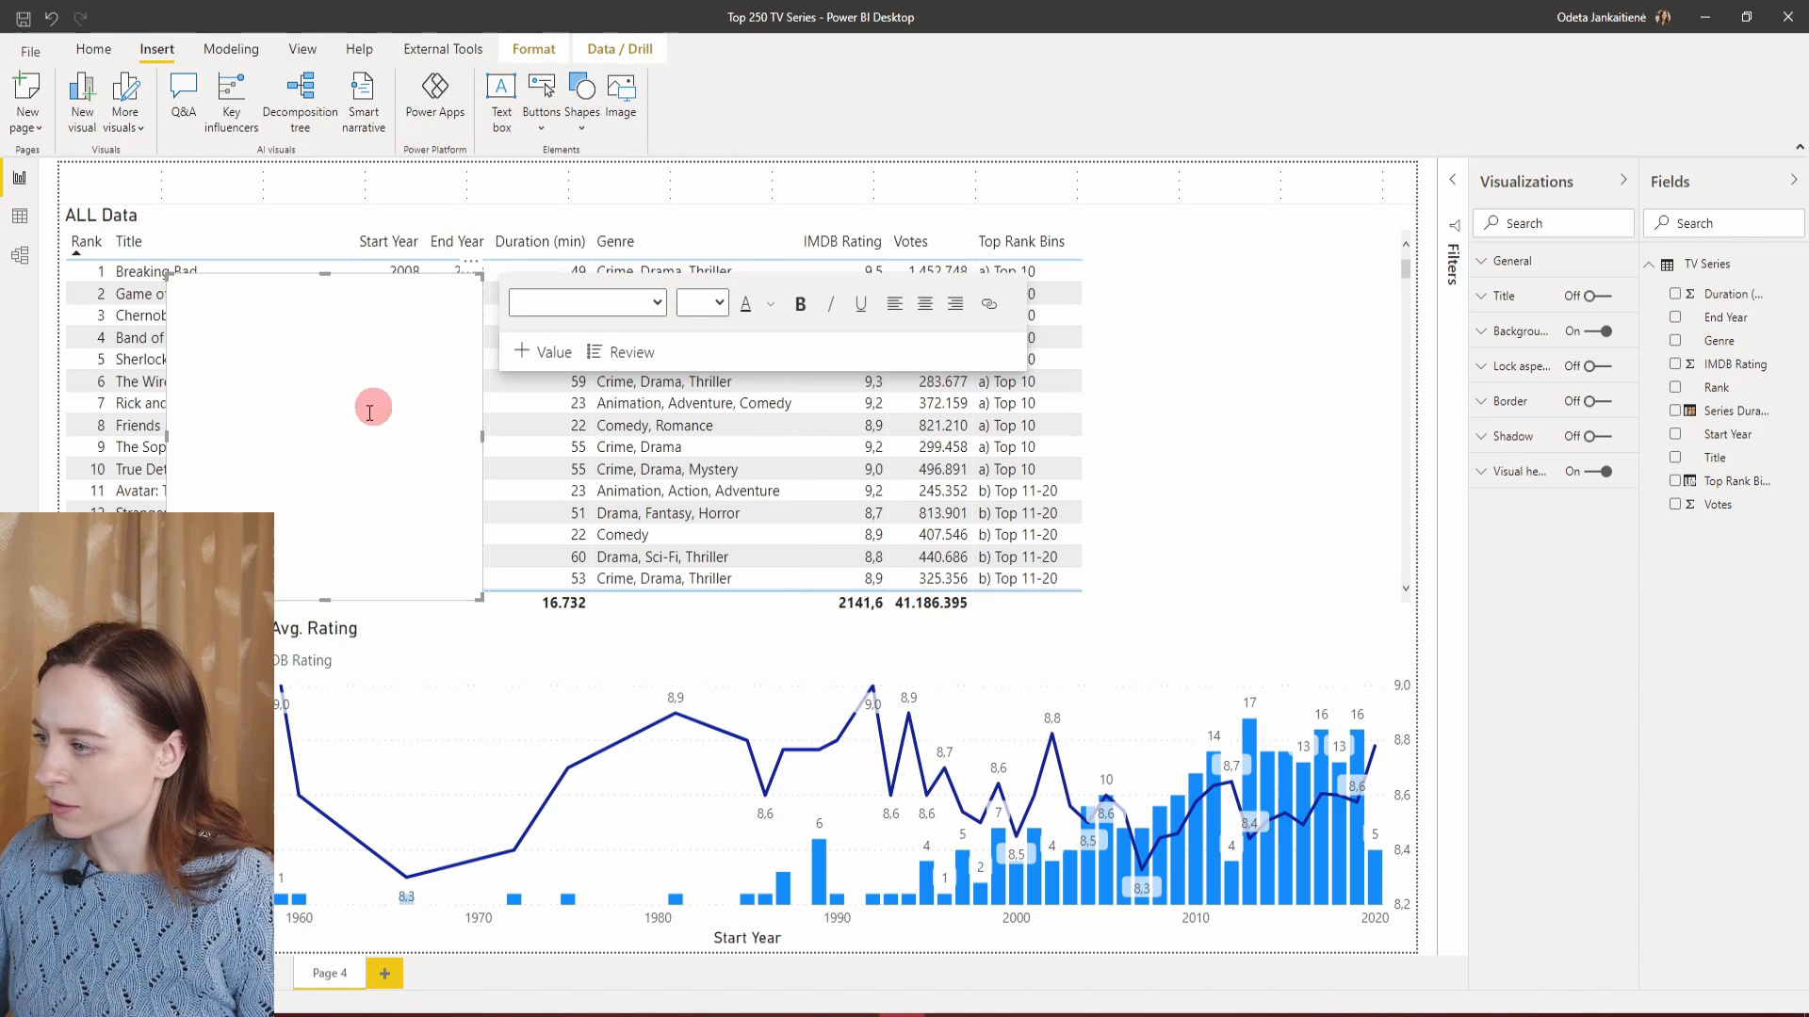
click(350, 383)
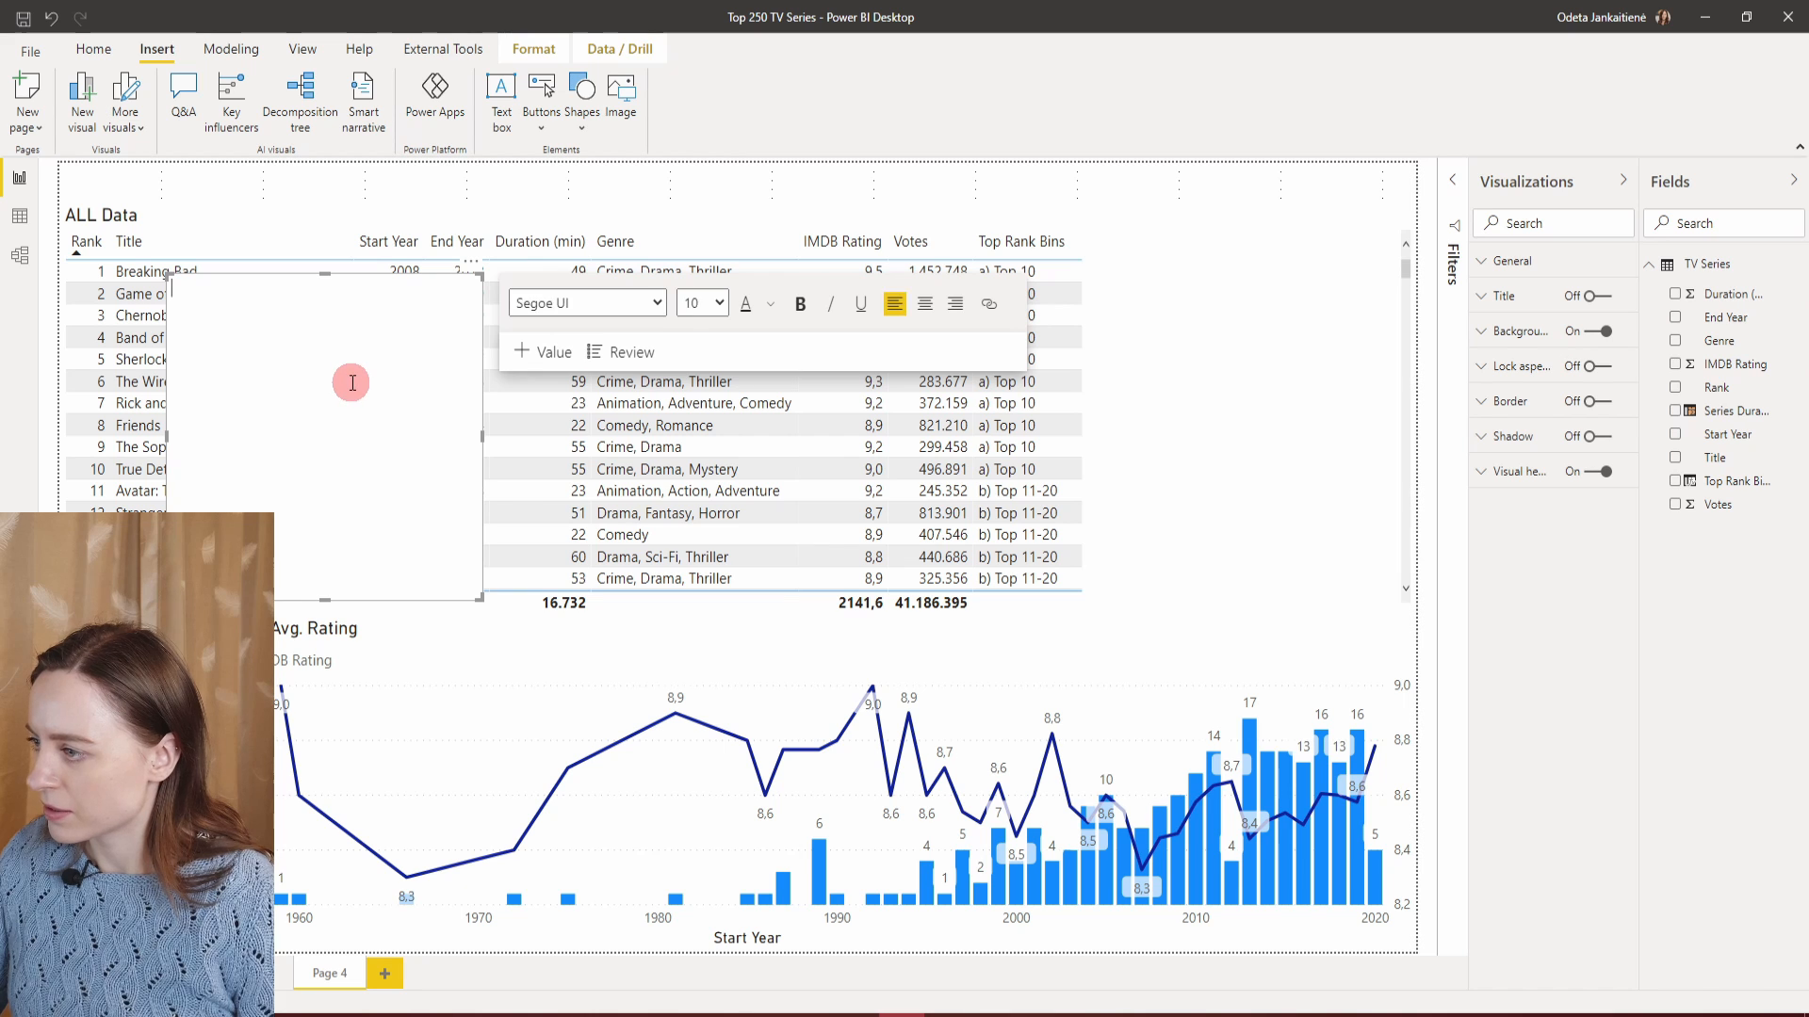
key(ctrl+v)
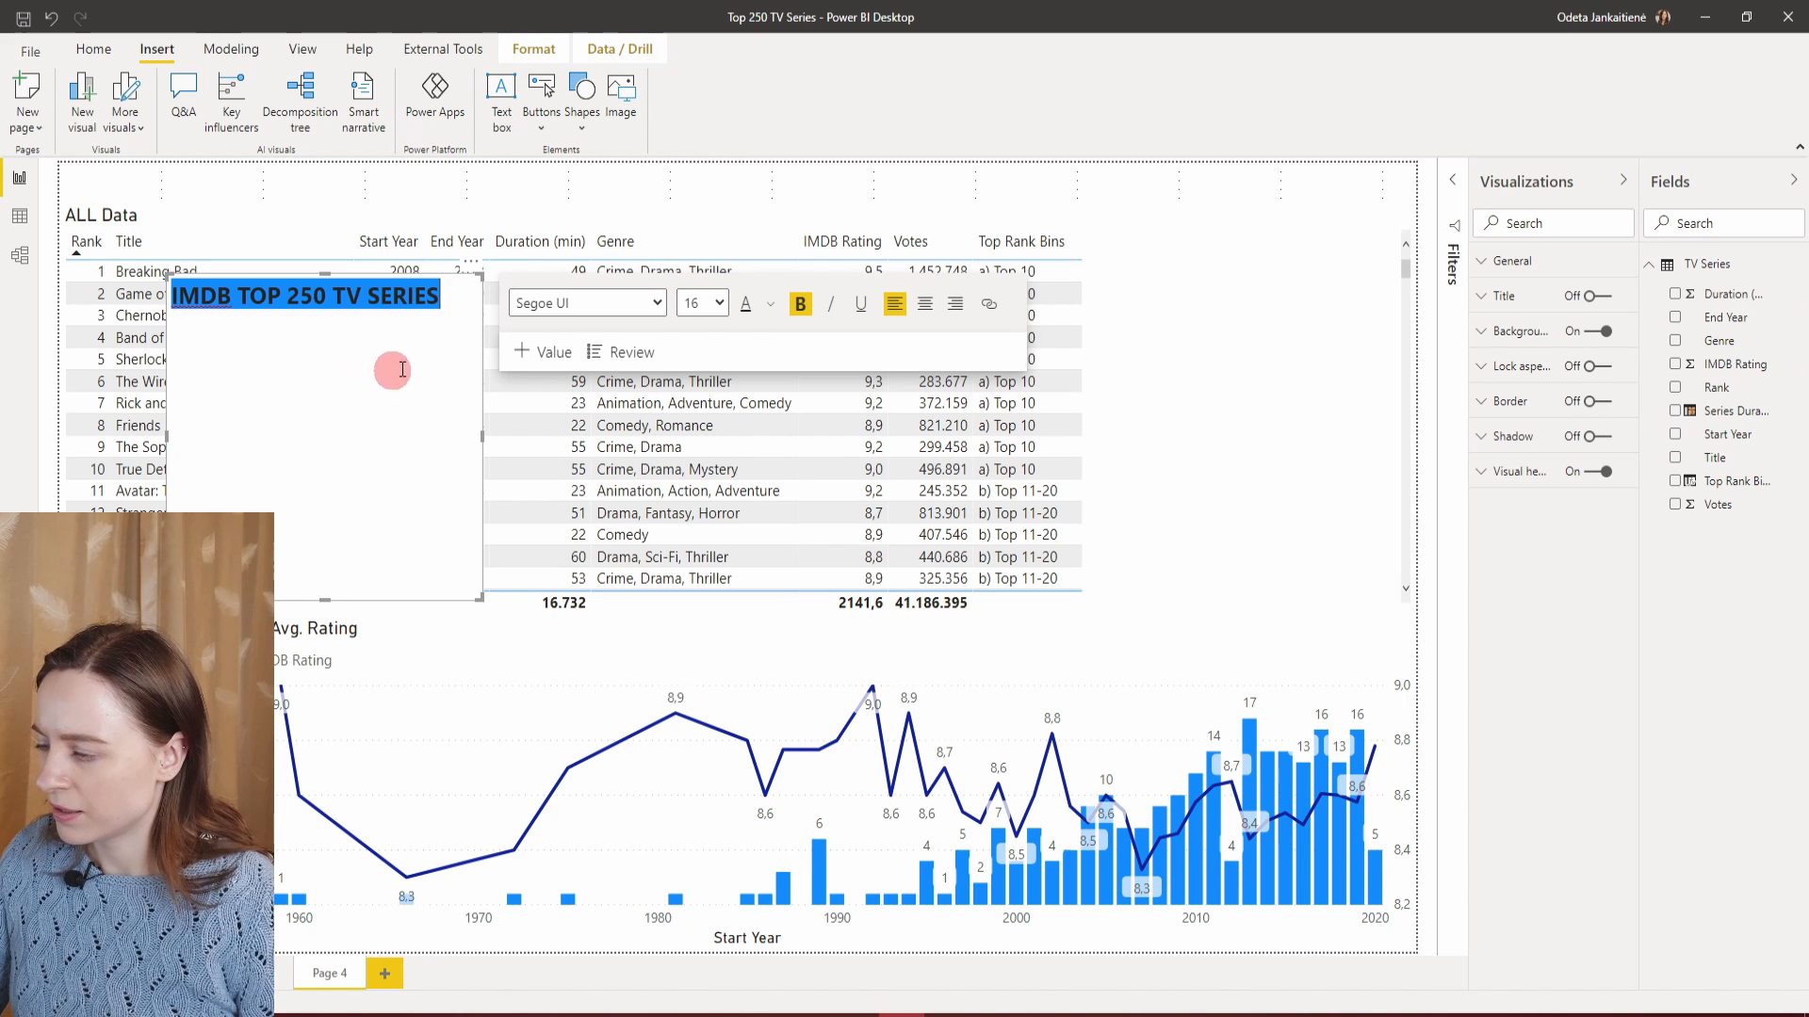
Fit the title text box above the table as a thin strip, stretched across the page with a small gap at its right end.
drag(327, 599, 369, 318)
drag(476, 273, 369, 166)
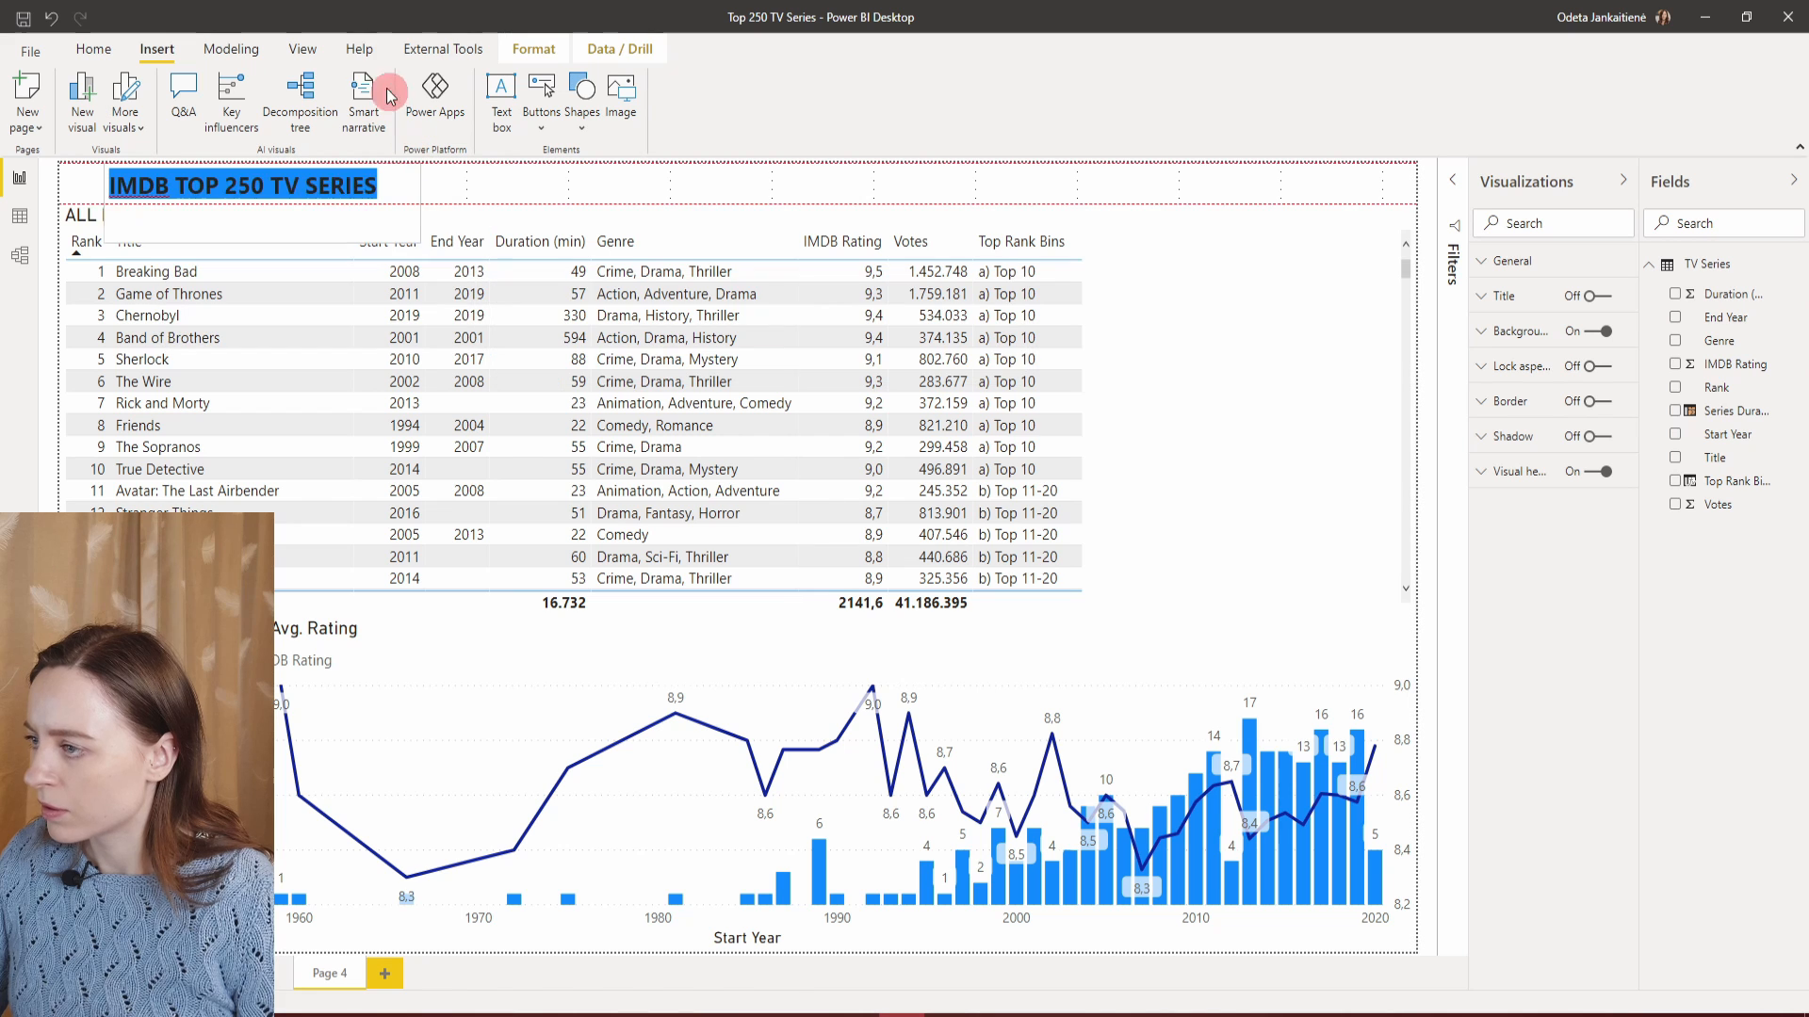
click(250, 218)
drag(226, 247, 220, 209)
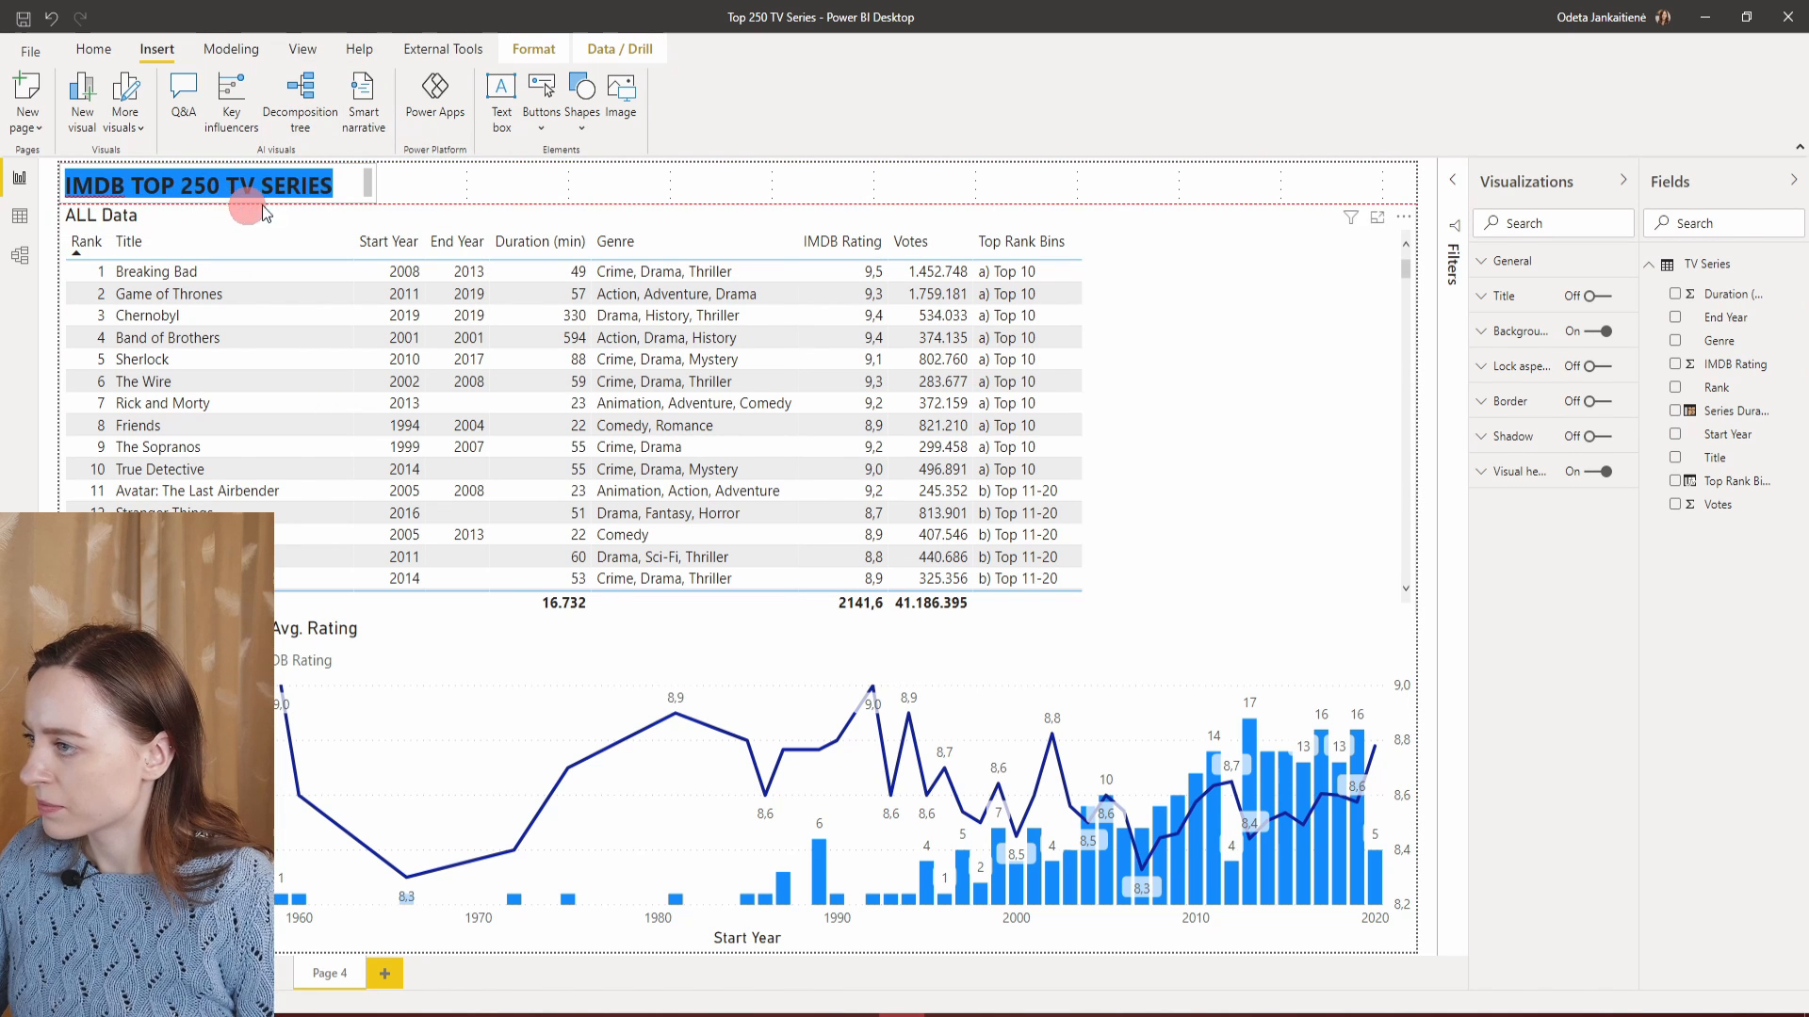
drag(372, 183, 1372, 220)
click(379, 182)
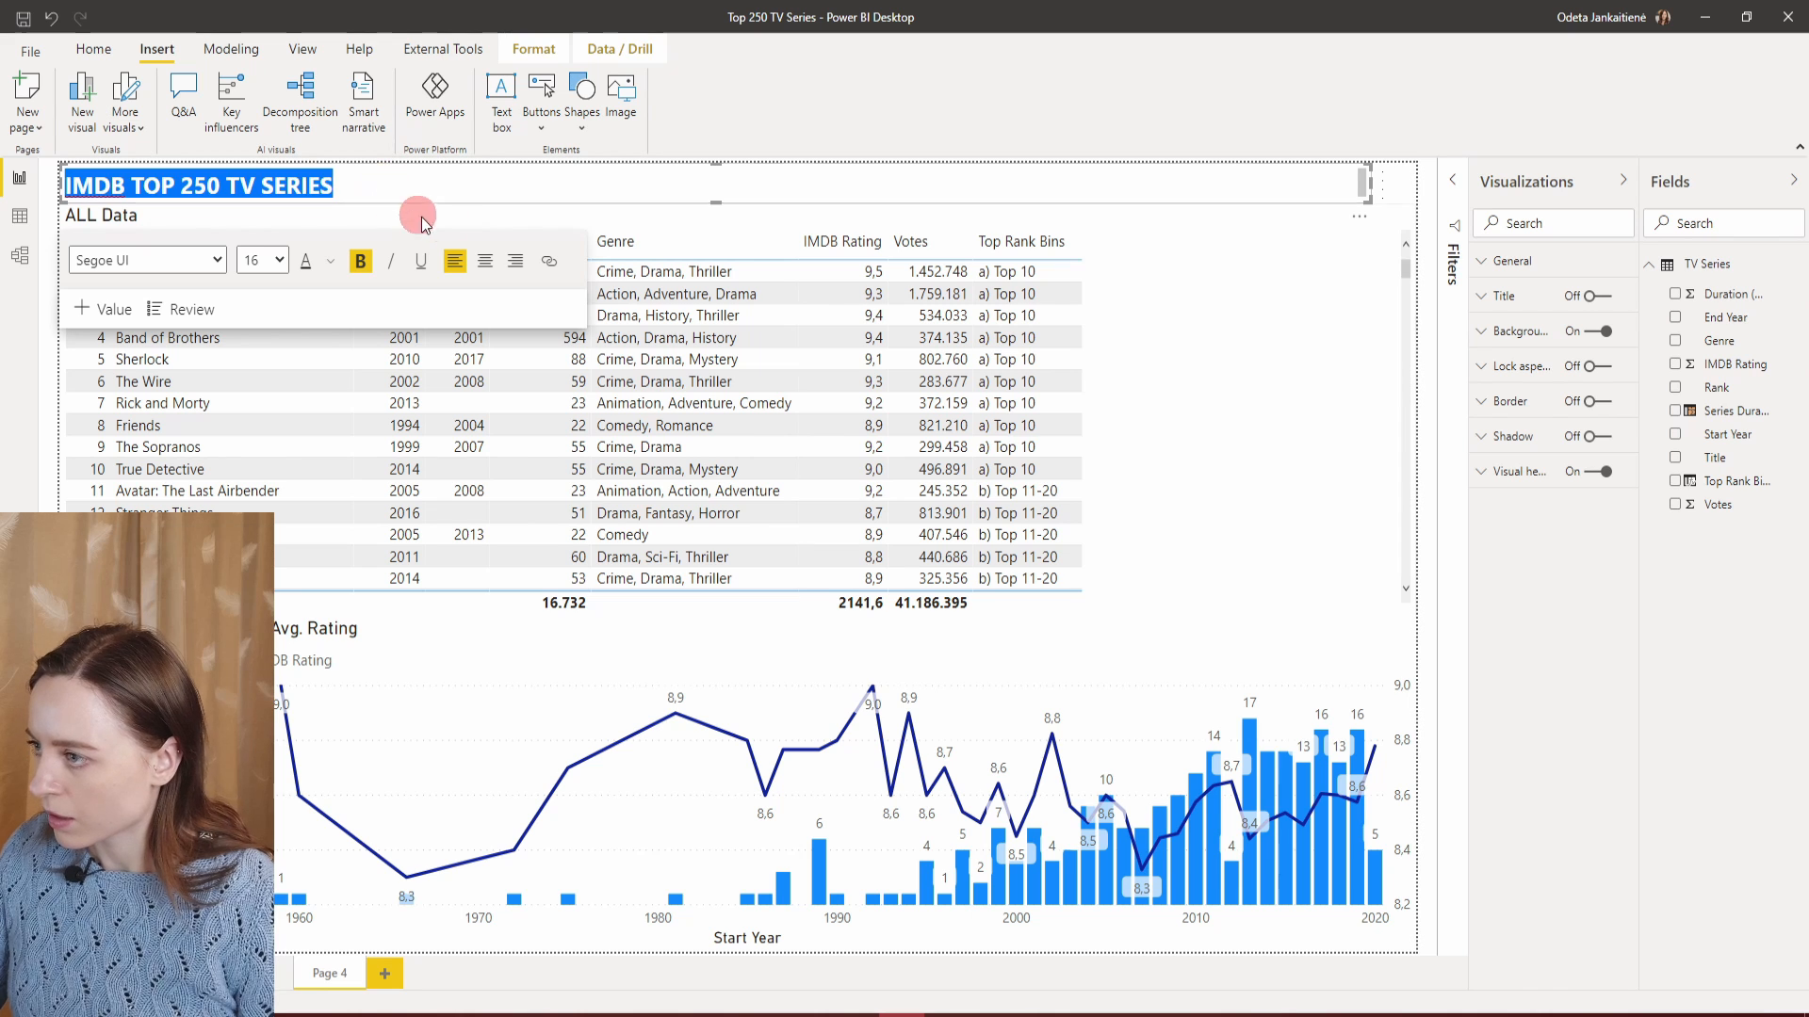
Centre the title text and set the text box background to the bright blue theme color.
click(488, 261)
click(489, 264)
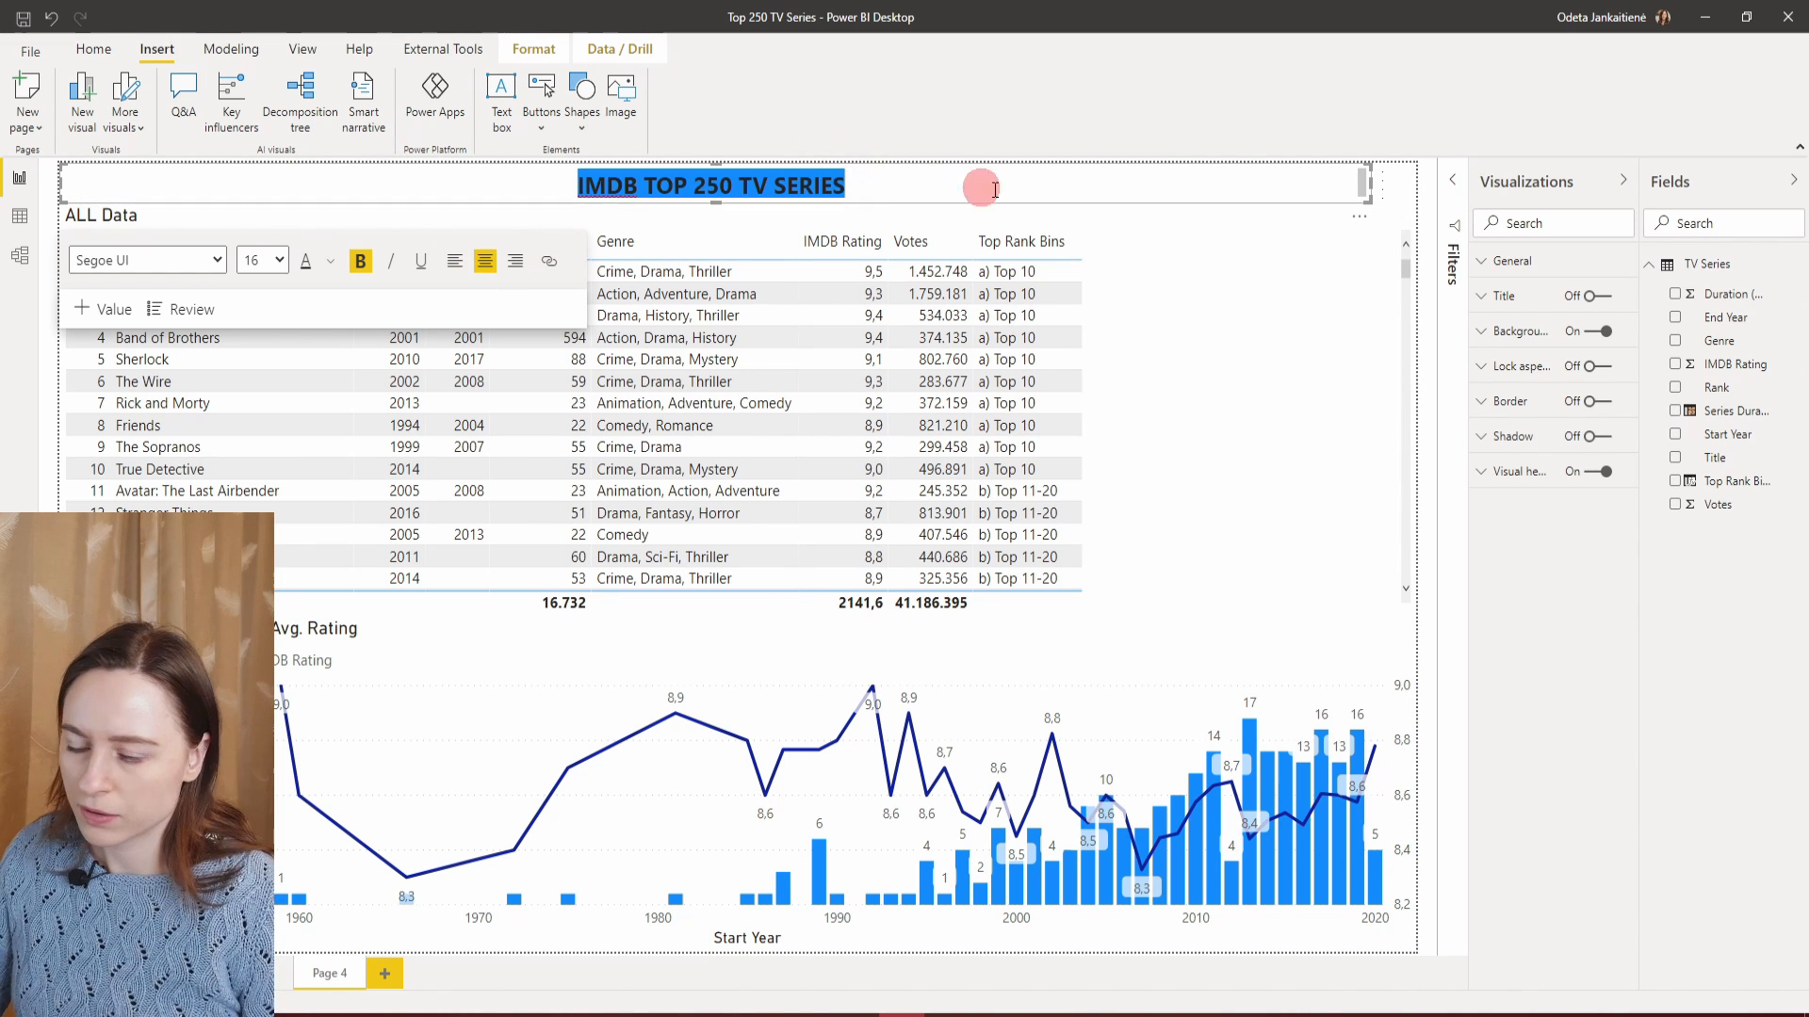
click(1605, 335)
click(1521, 332)
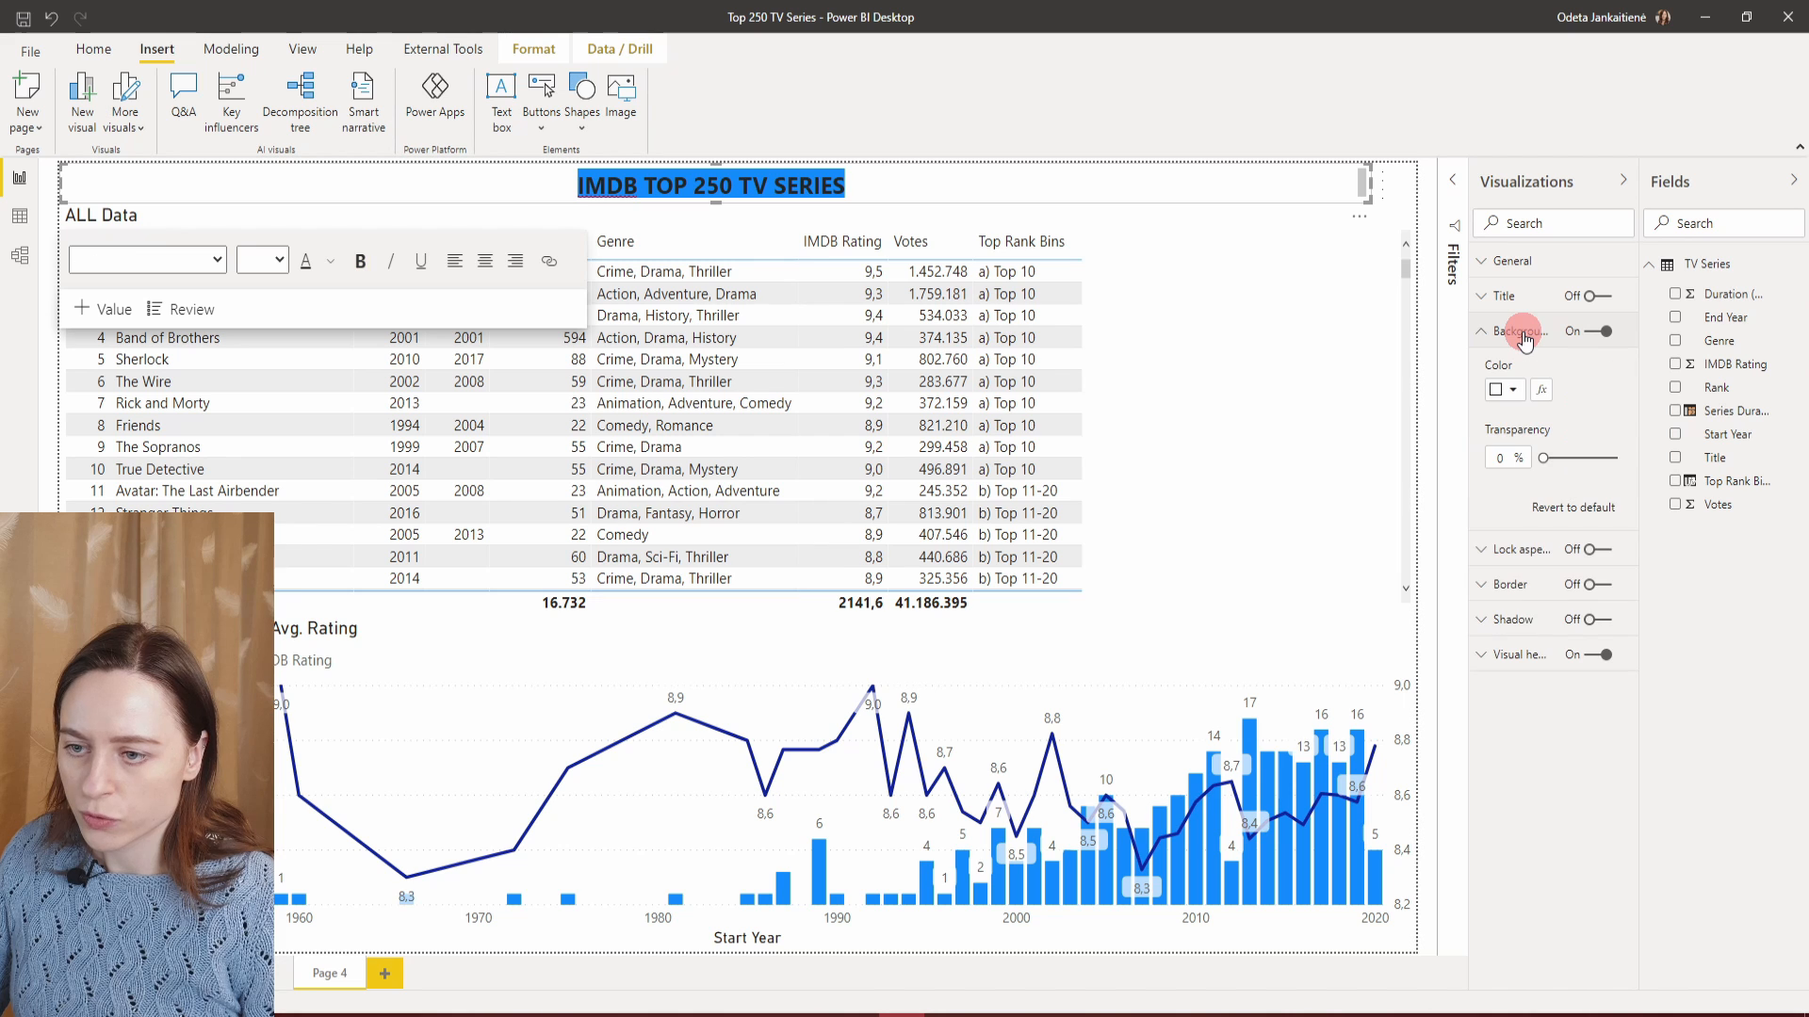
click(1514, 396)
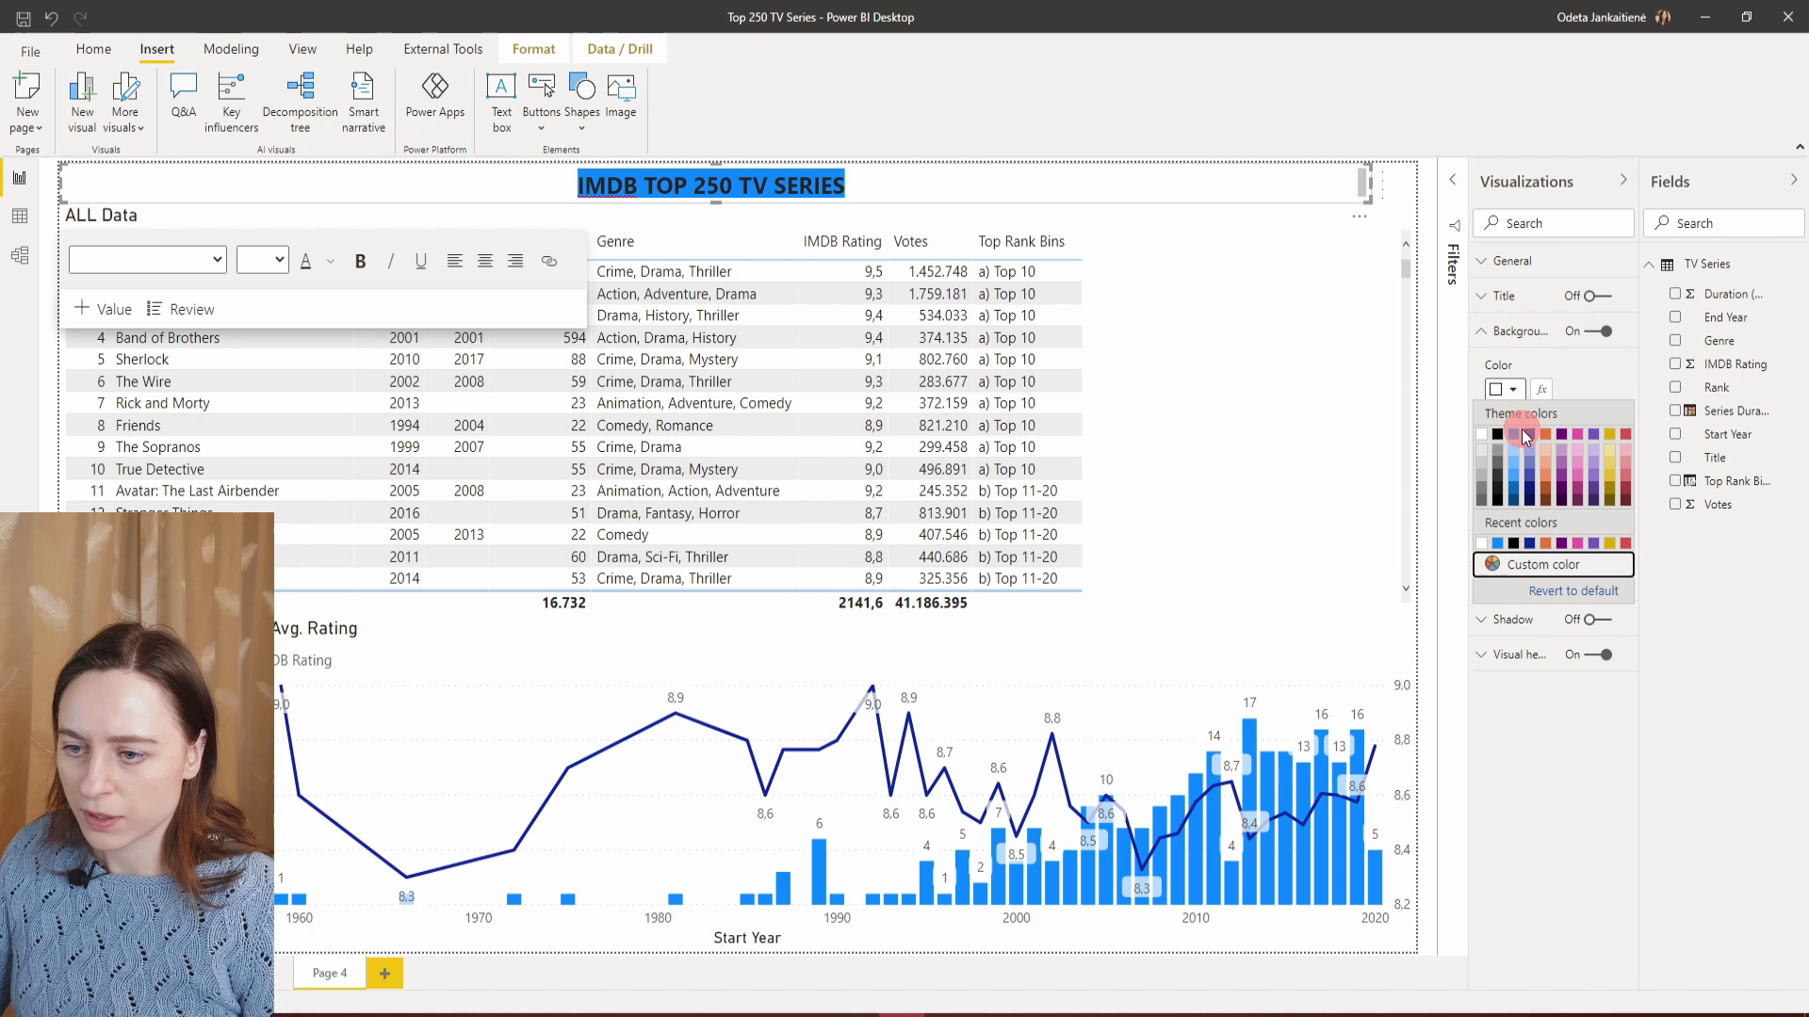
click(1518, 431)
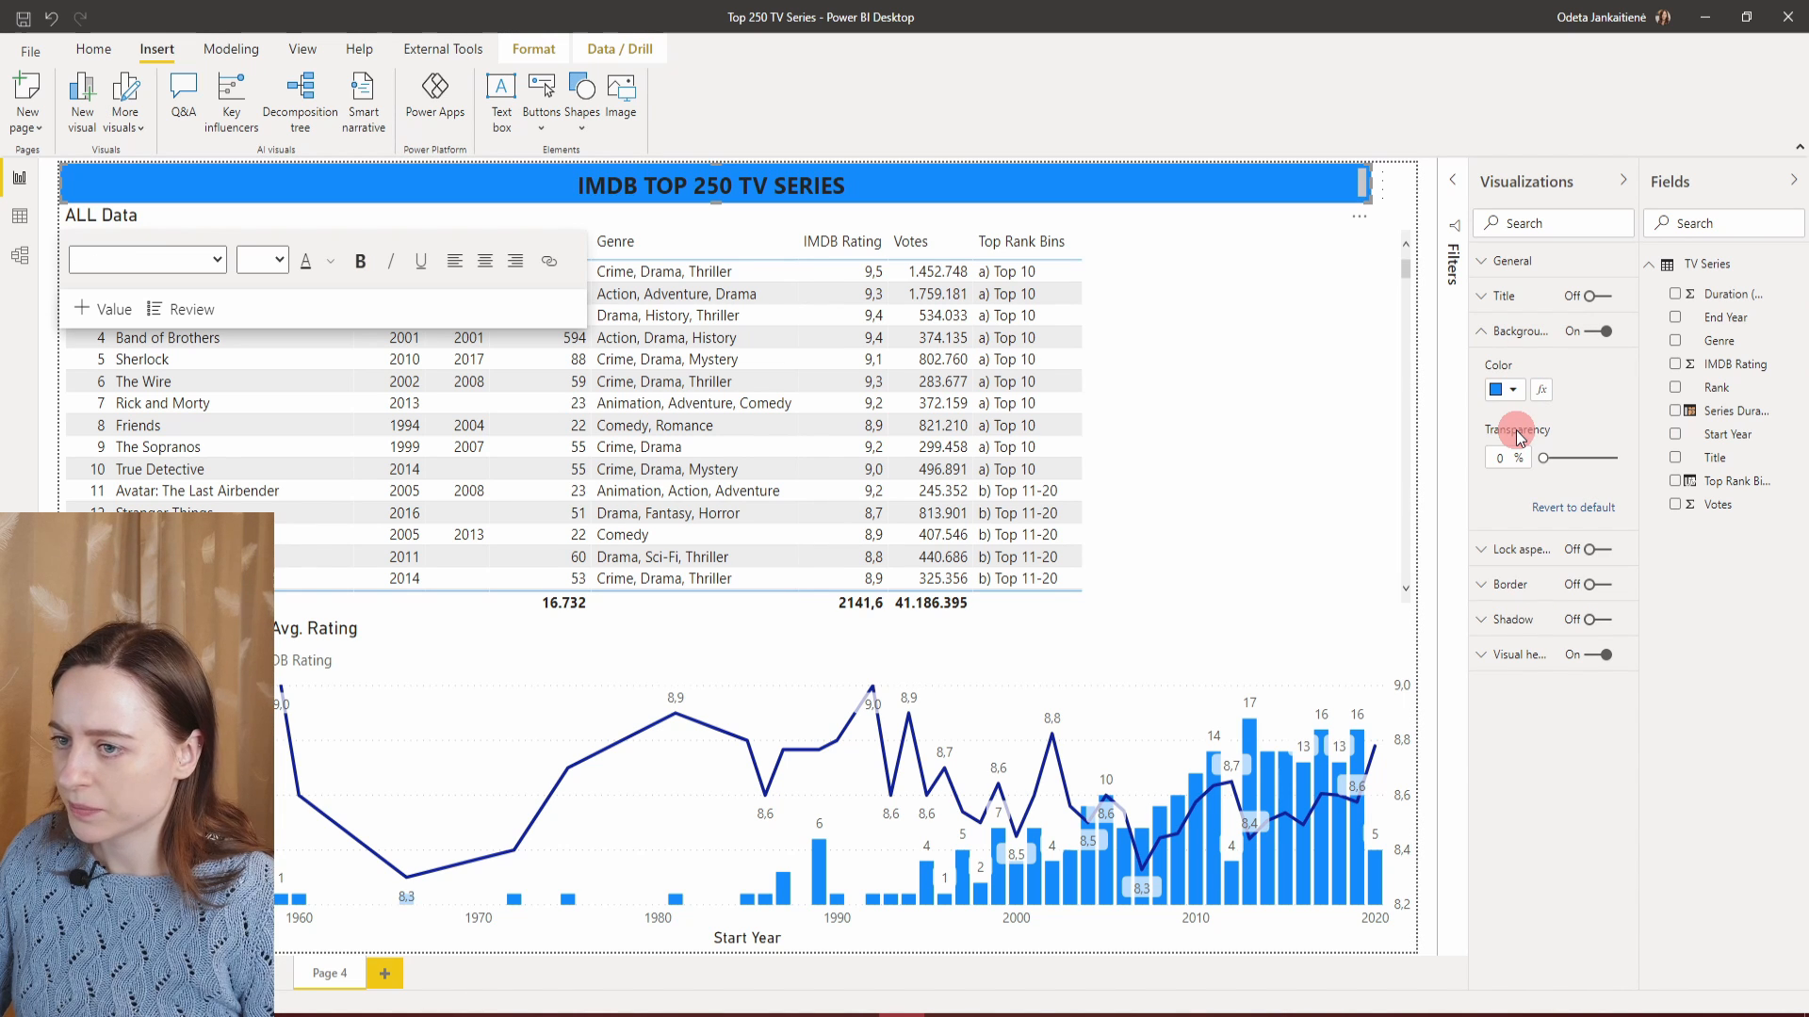
Make the title box slightly taller and lower the top edge of the ALL Data table to meet it.
click(719, 197)
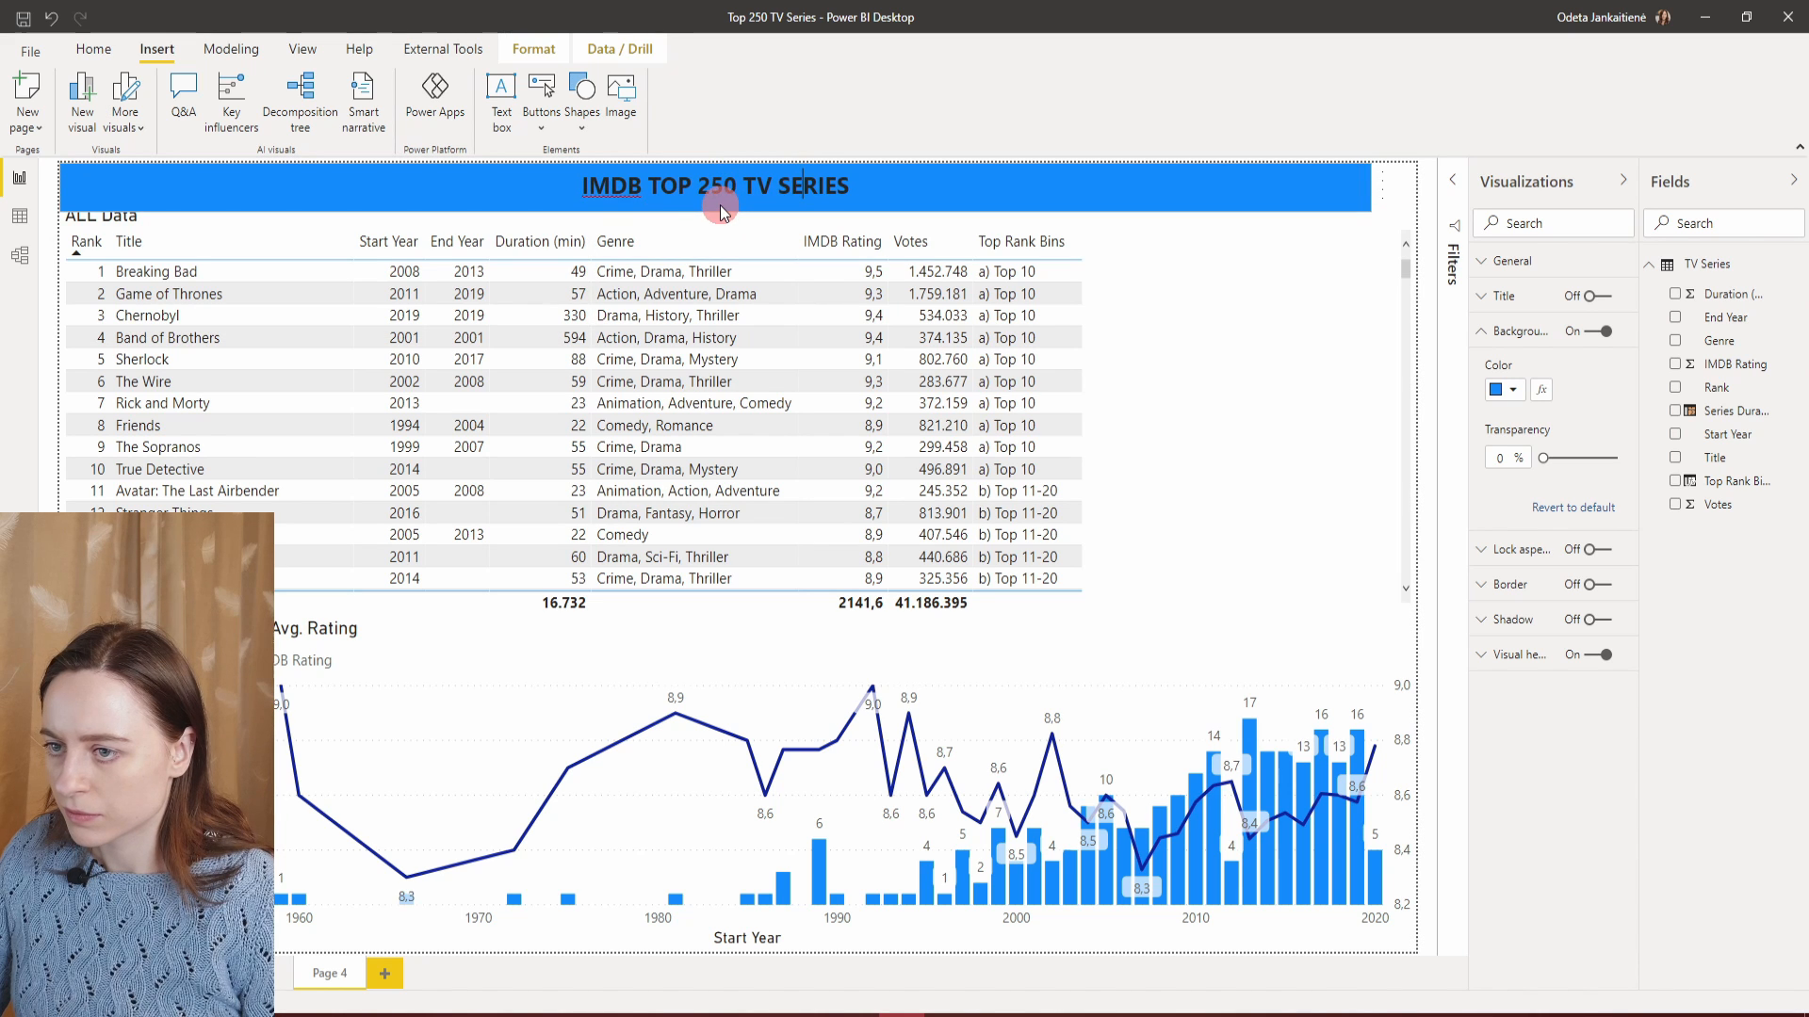
drag(721, 206, 720, 208)
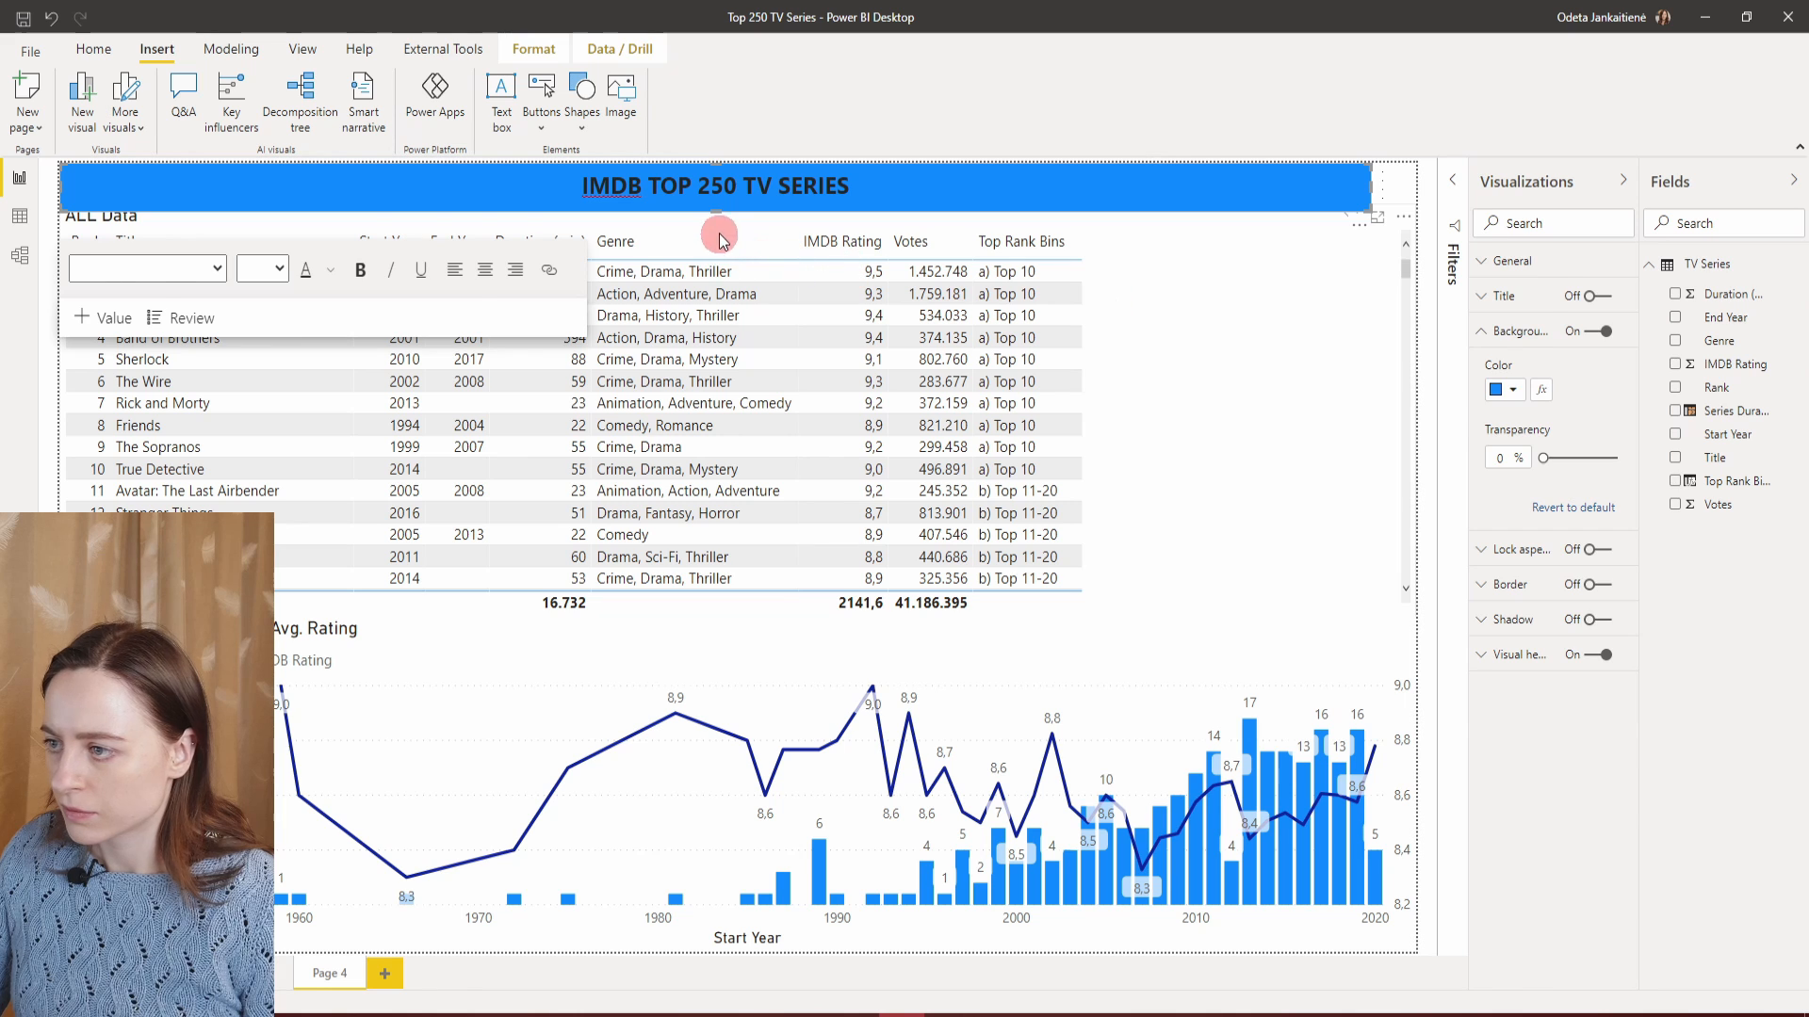
click(720, 219)
drag(734, 205, 733, 214)
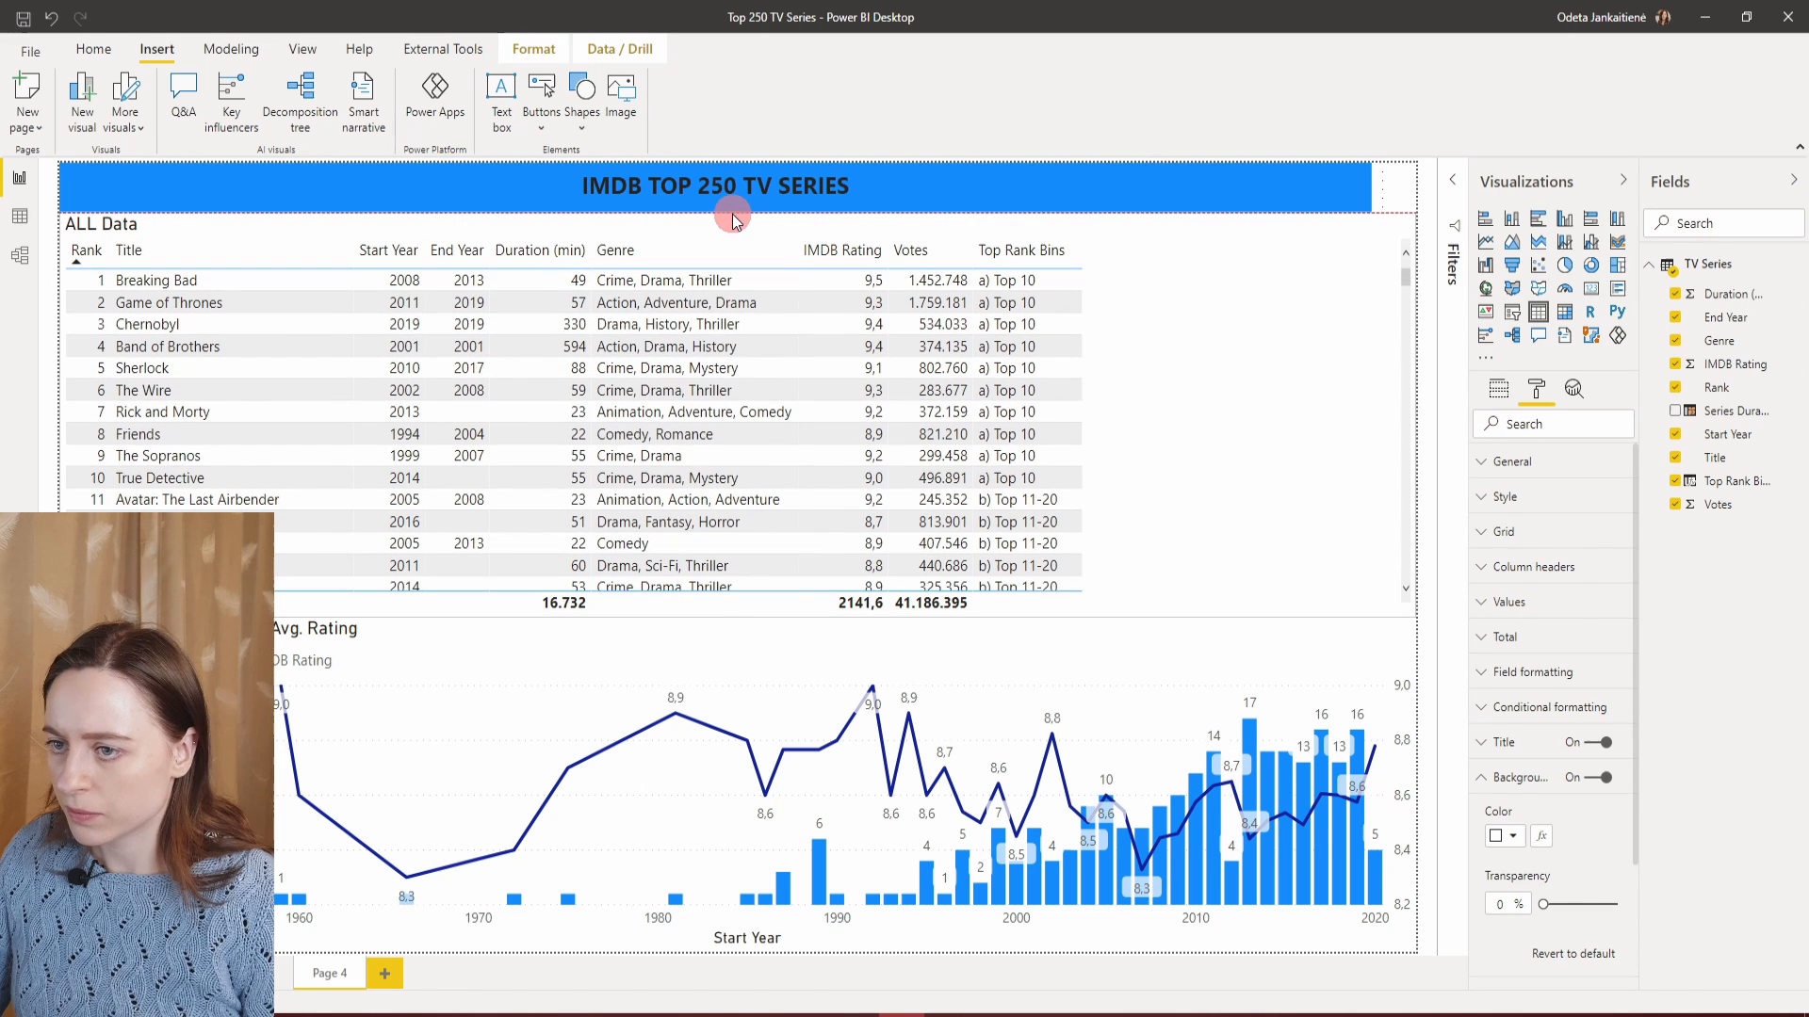
click(1401, 200)
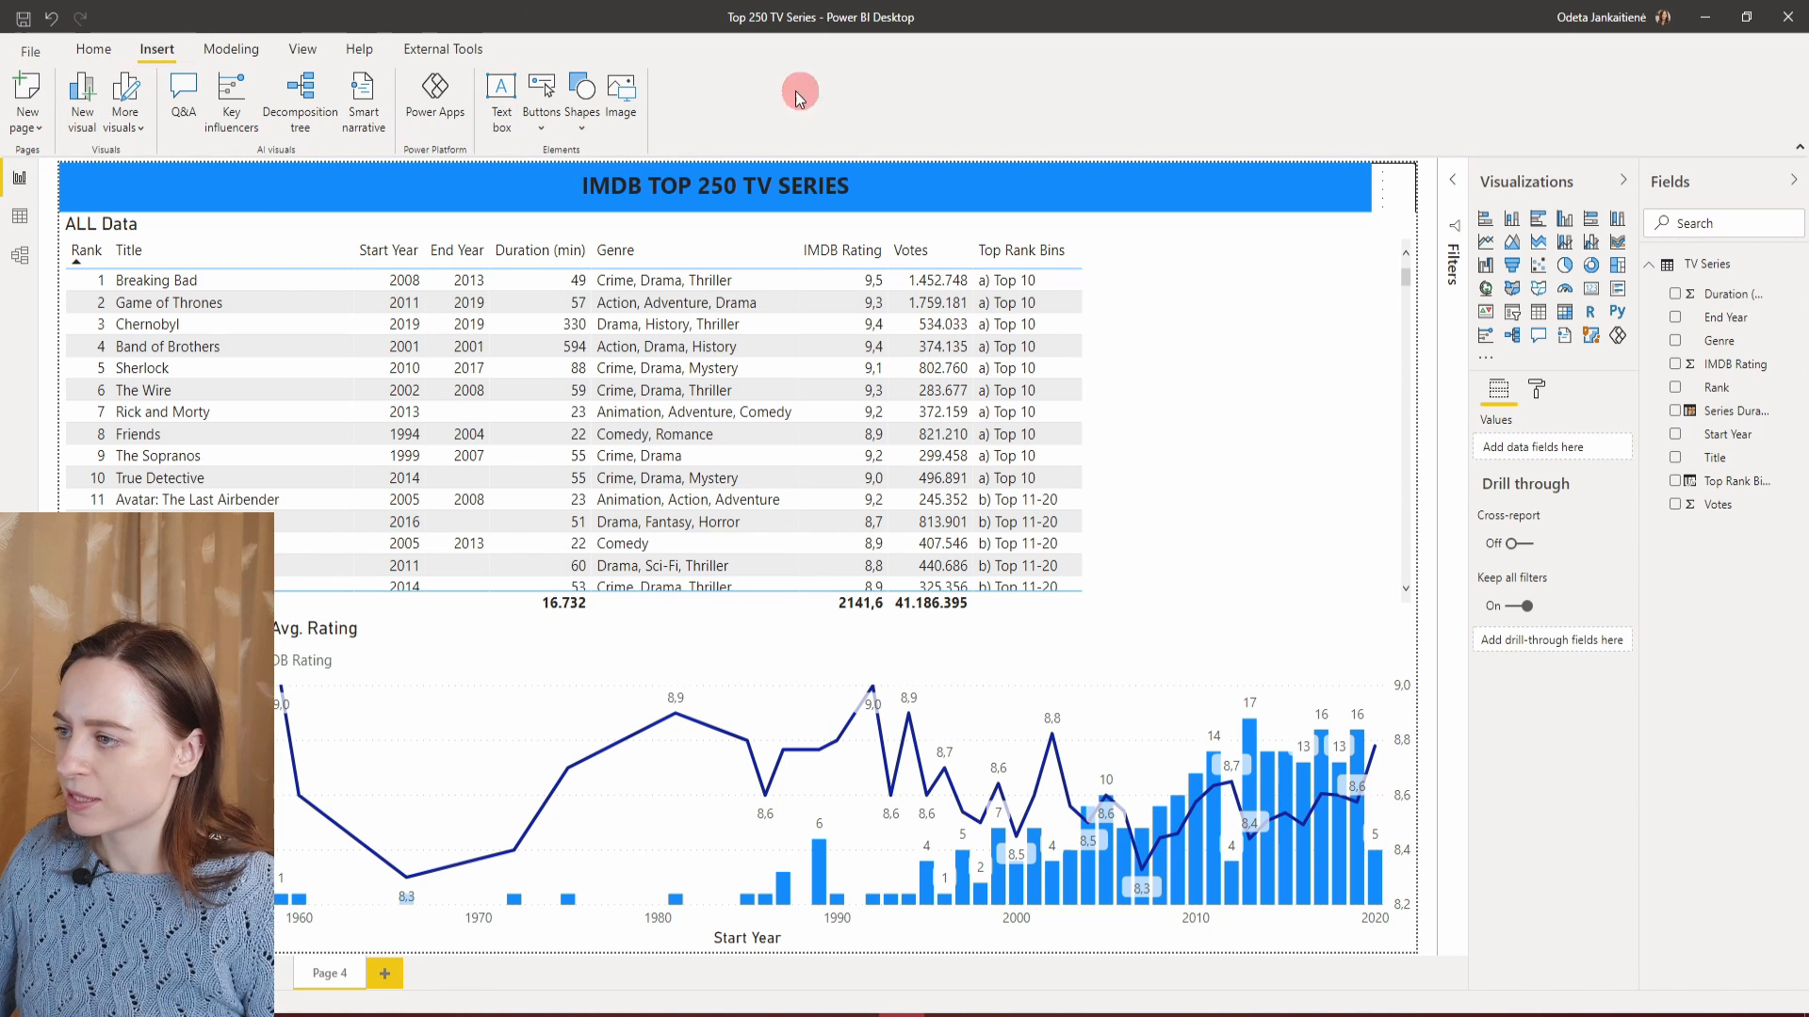
Insert the image 3horizontal_lines.png and shrink it into the gap at the right end of the title bar.
click(620, 106)
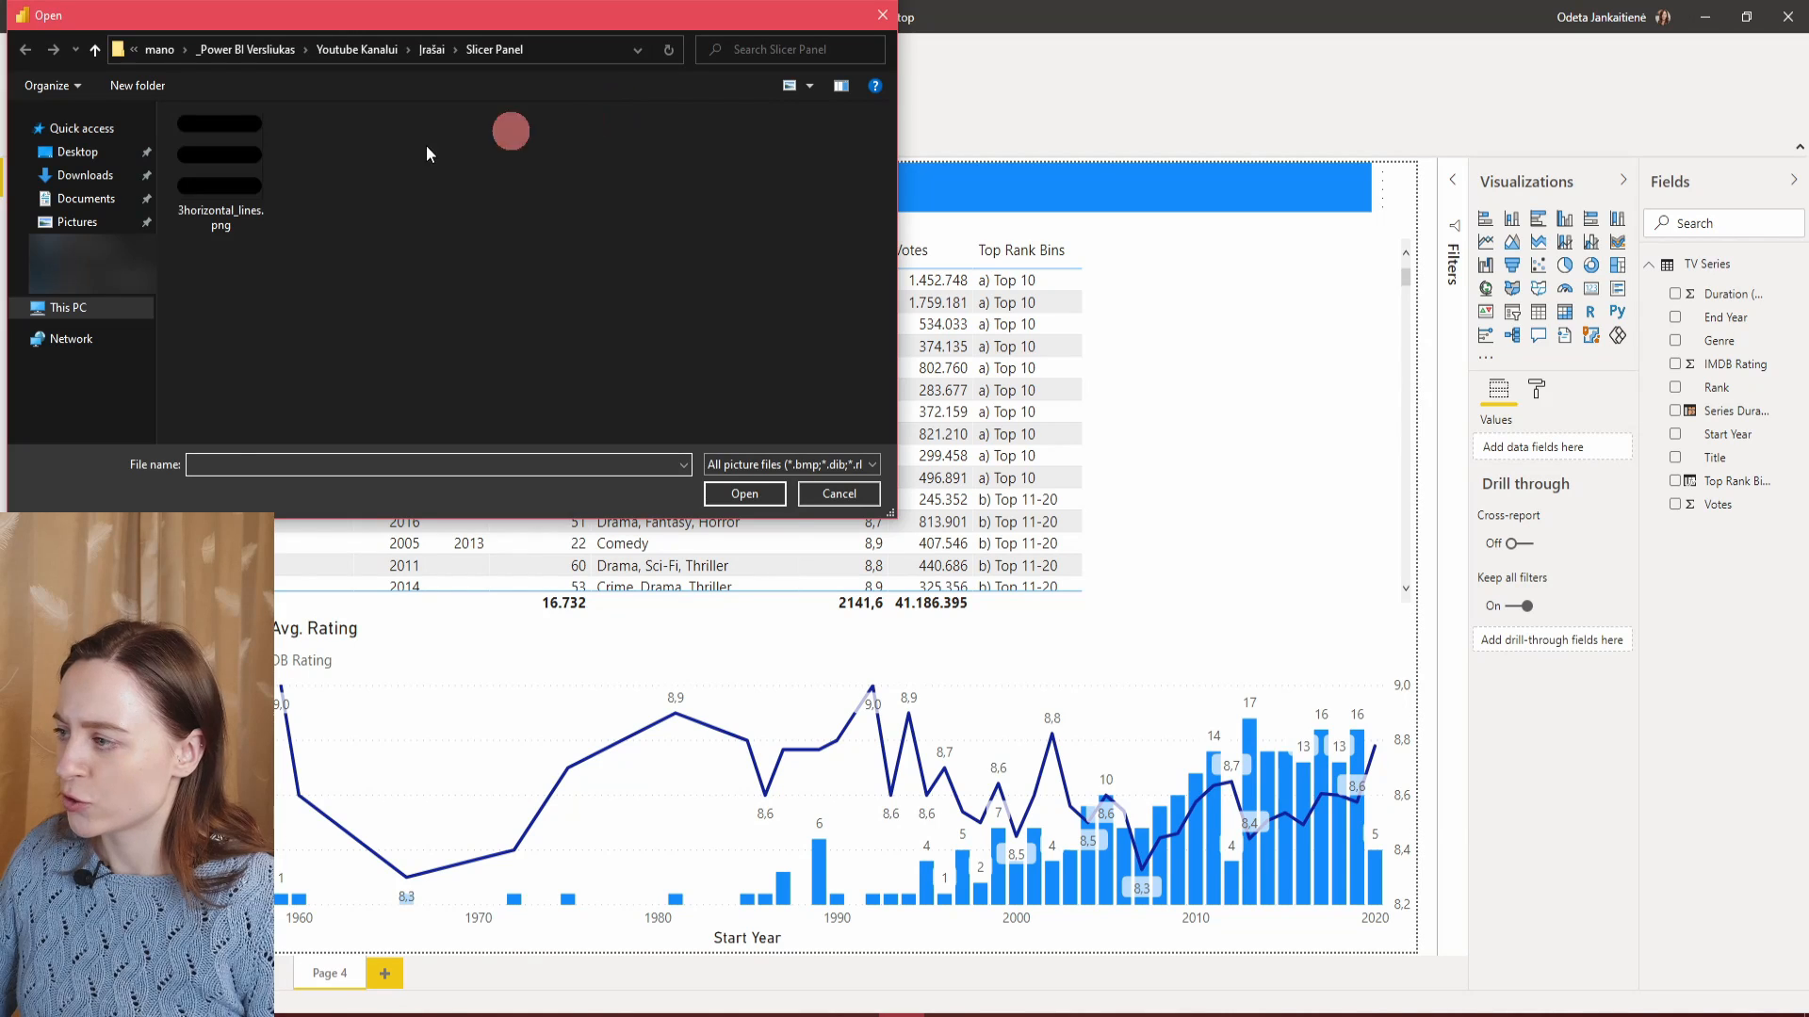
click(209, 185)
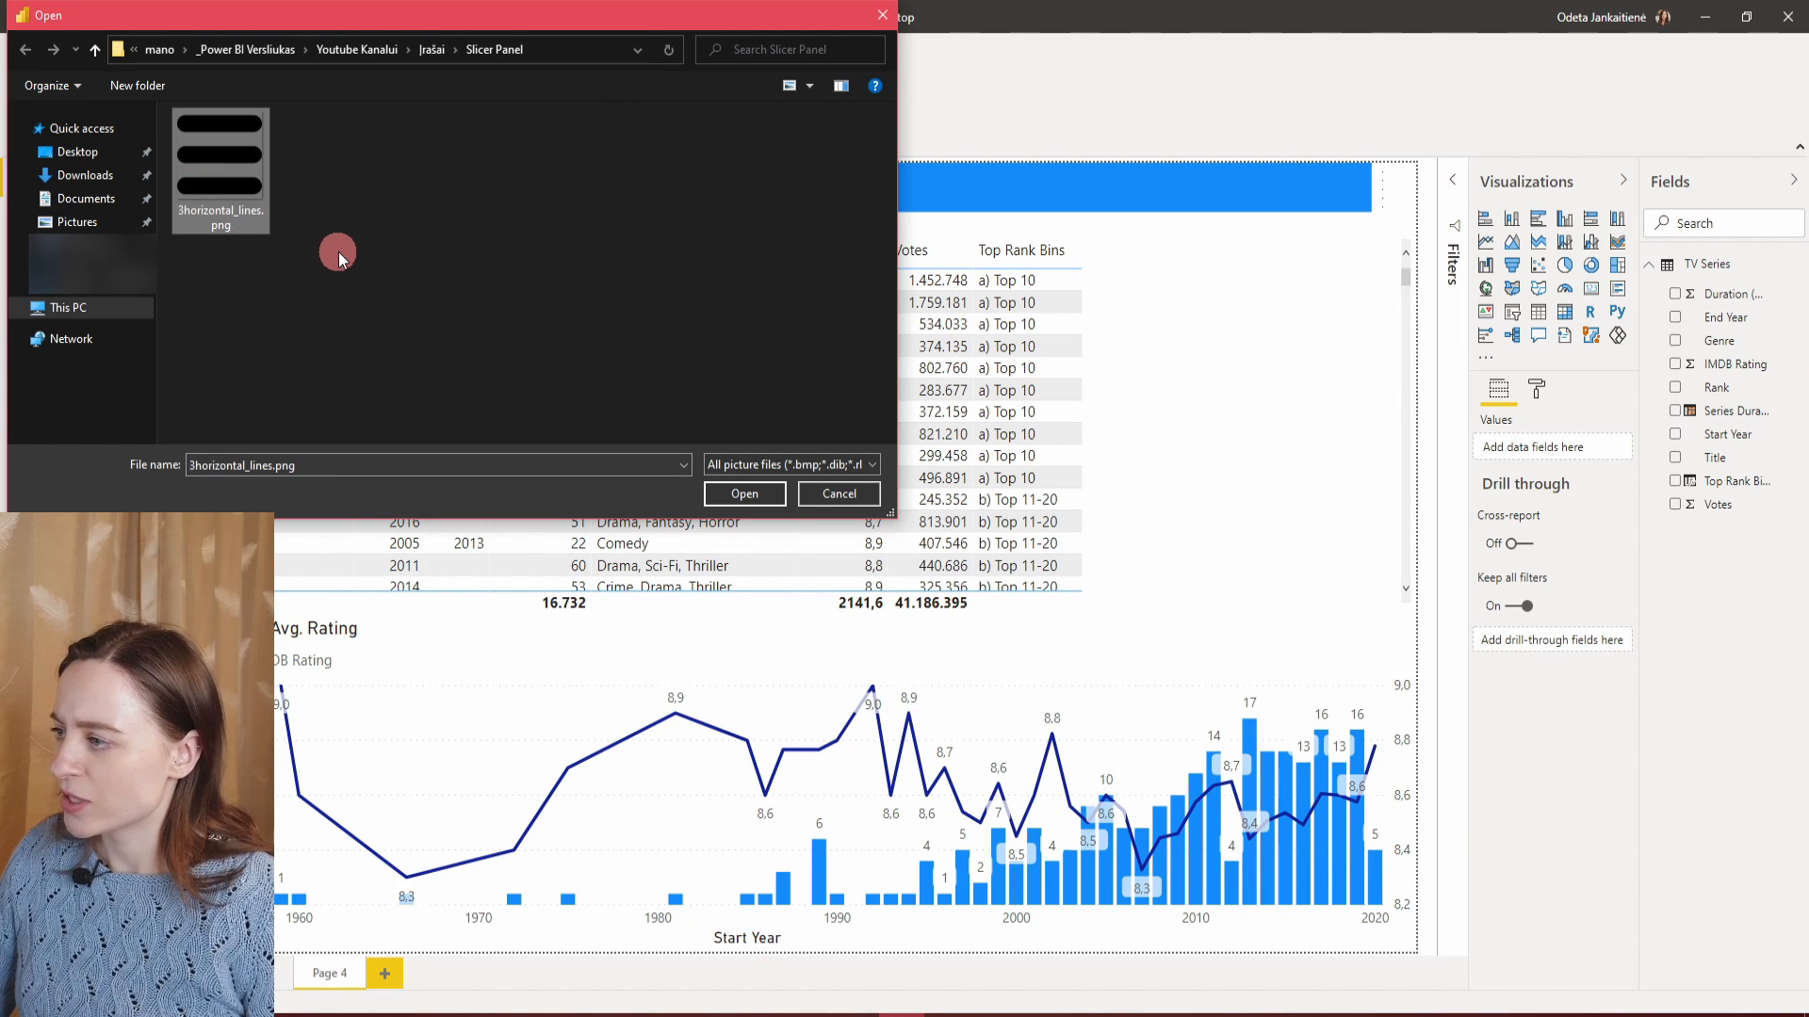
click(739, 494)
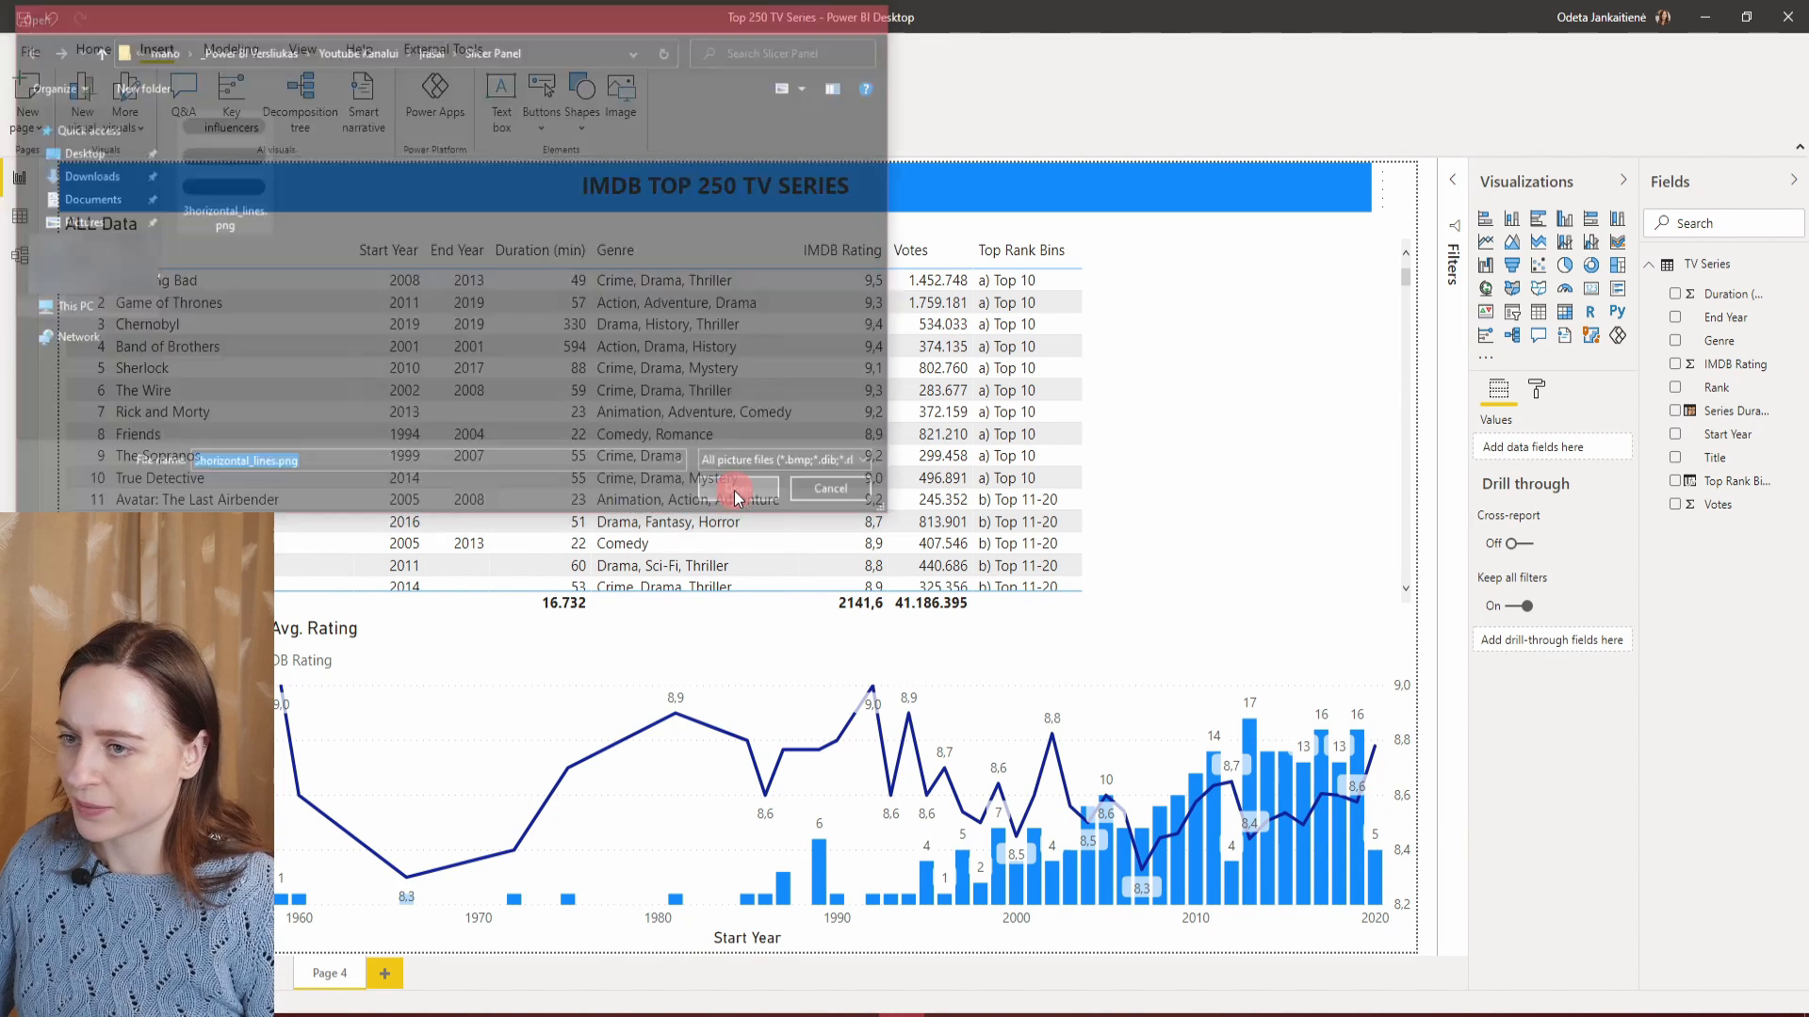
drag(343, 456, 1387, 311)
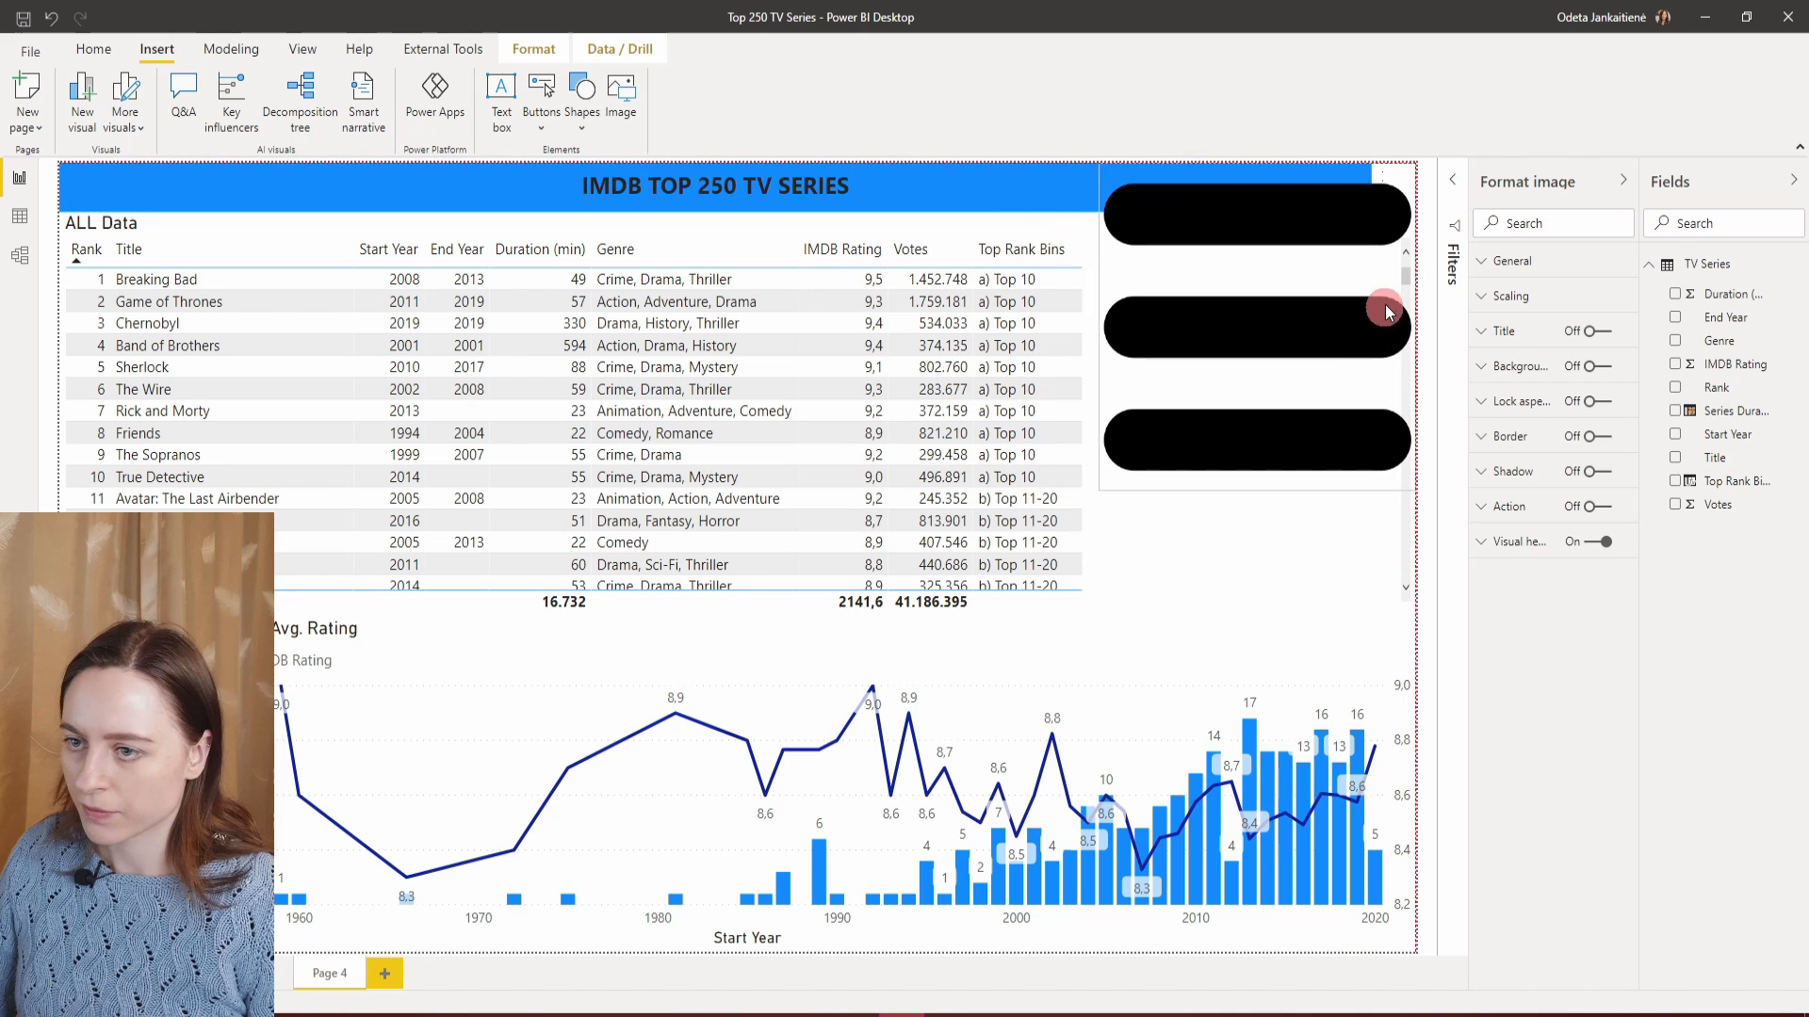
drag(1098, 490, 1370, 207)
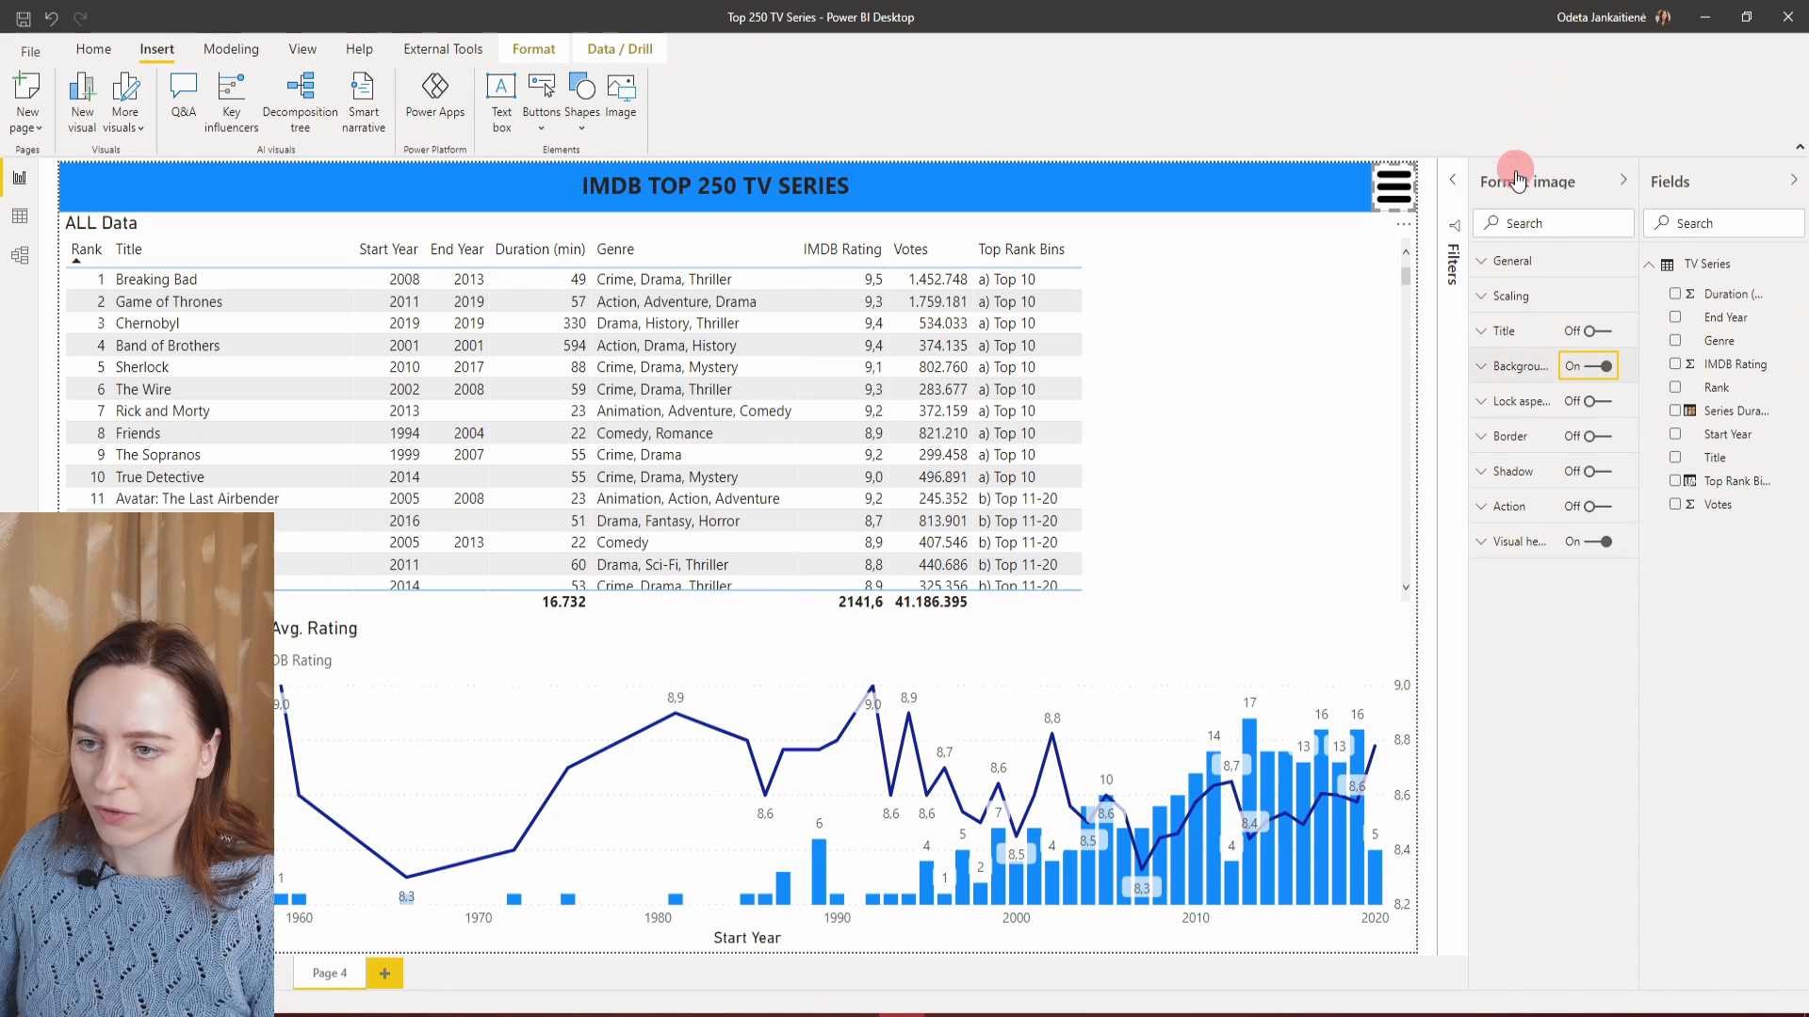
Set the menu icon image's background to the same bright blue as the title bar.
click(1500, 373)
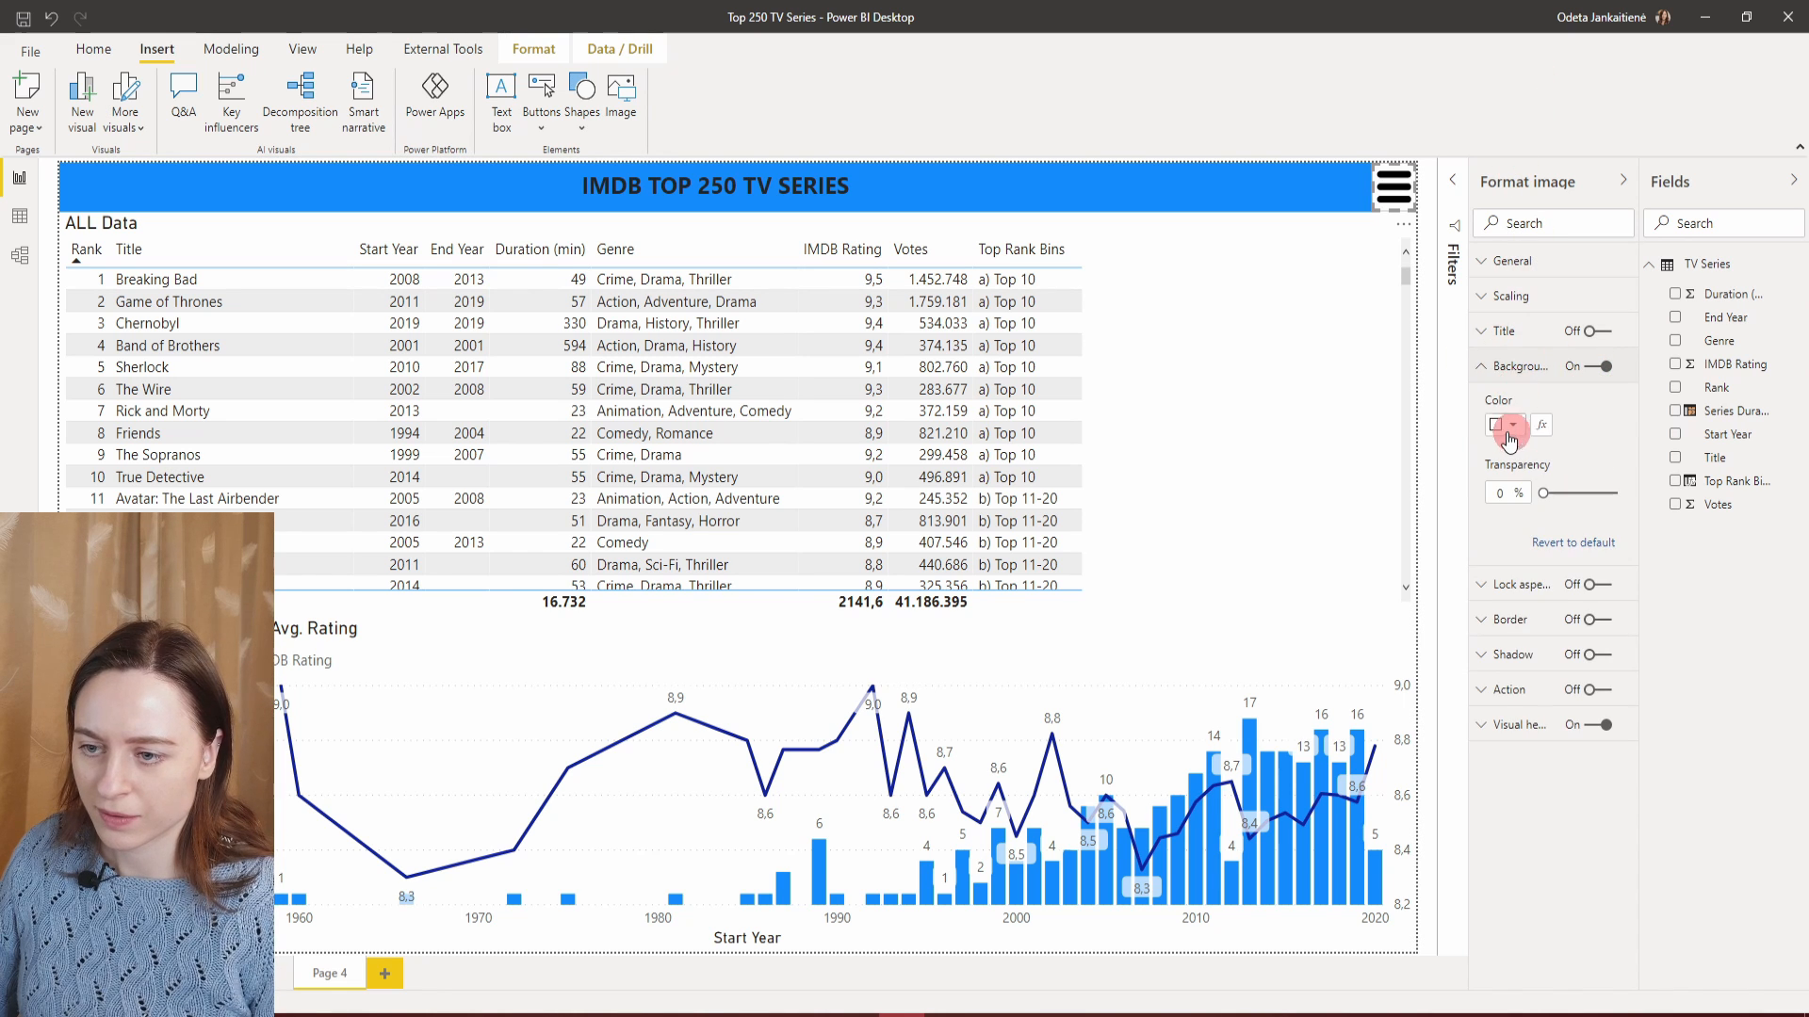
click(1505, 424)
click(1513, 470)
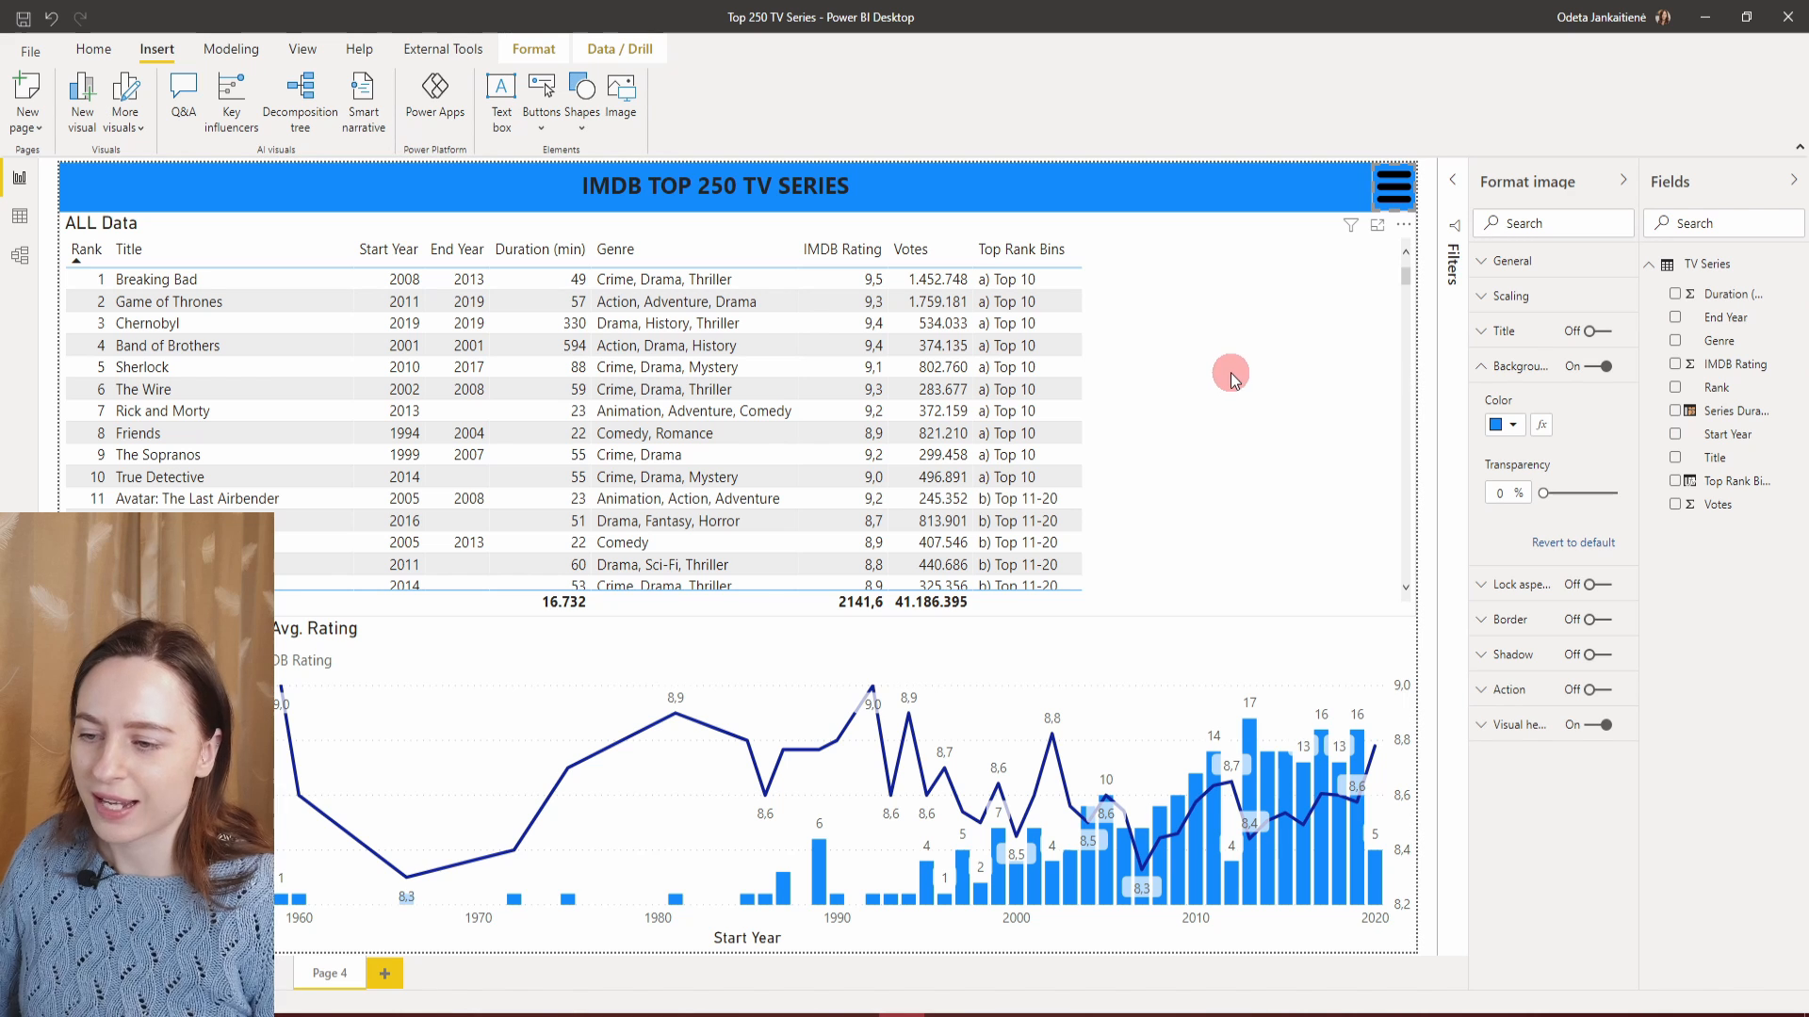
Narrow the ALL Data table and the chart below it to the same width, freeing a column along the page's right side.
click(1412, 421)
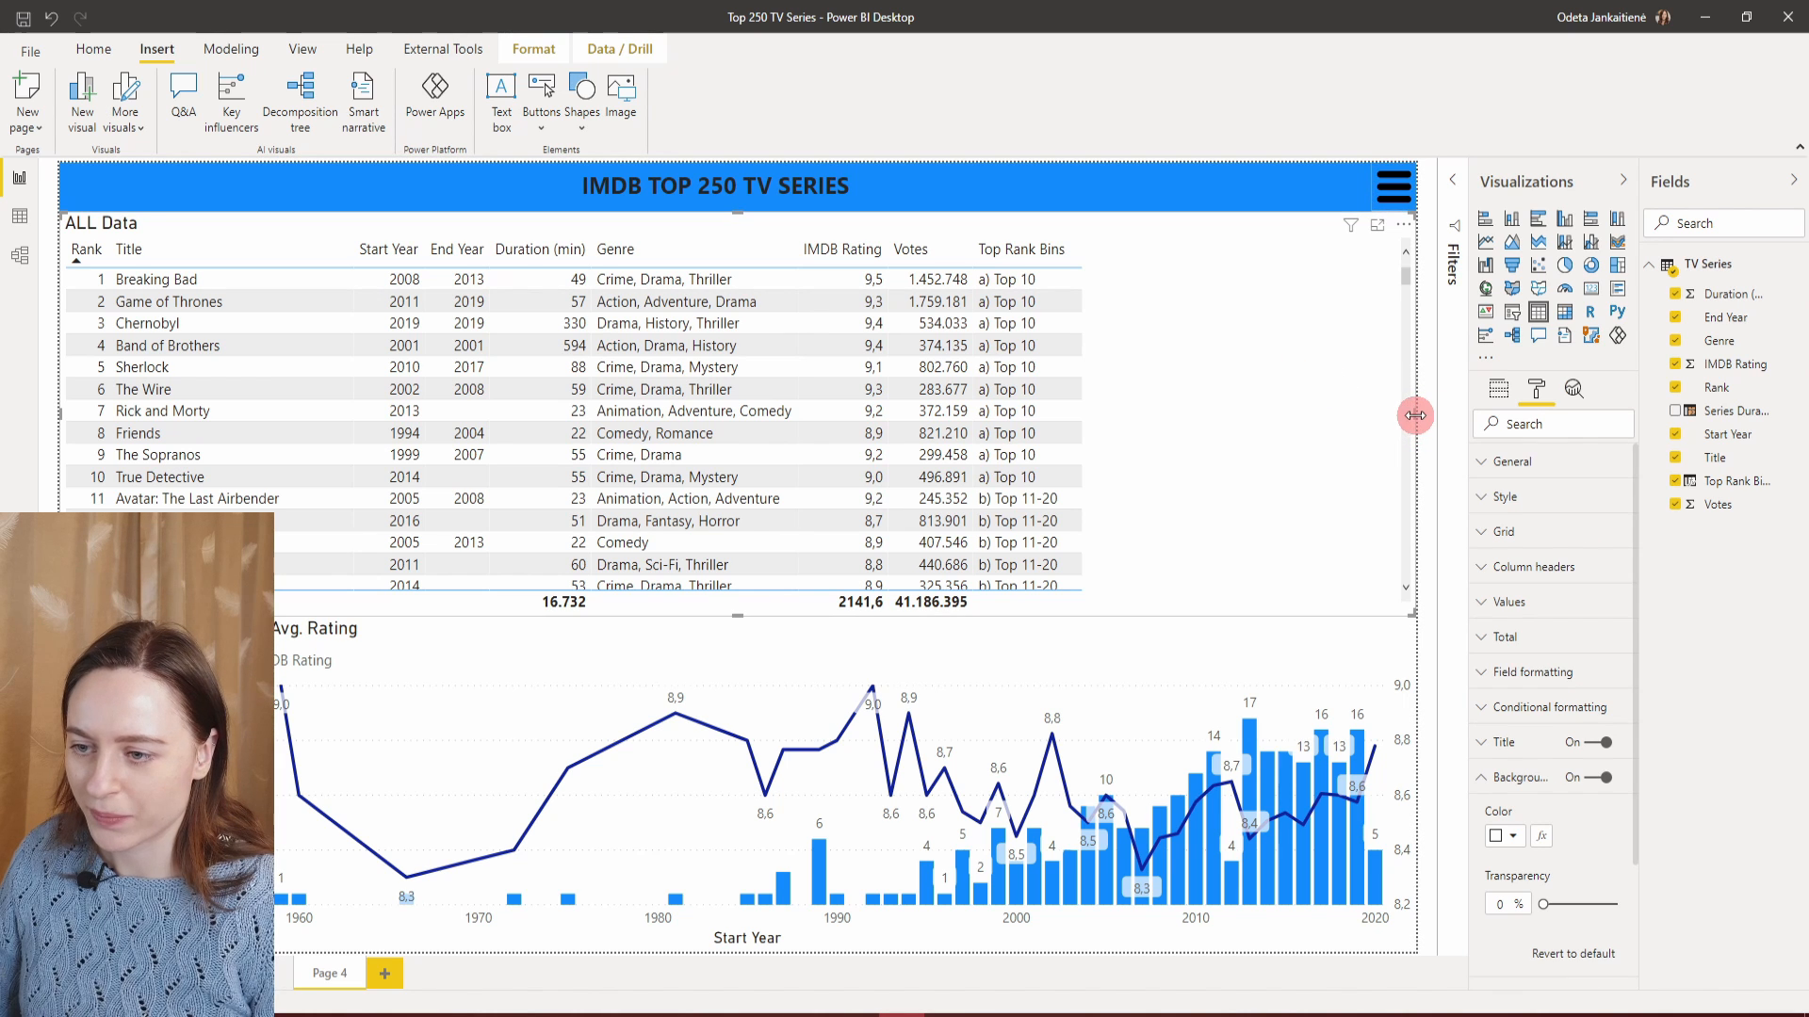
drag(1415, 416, 1119, 415)
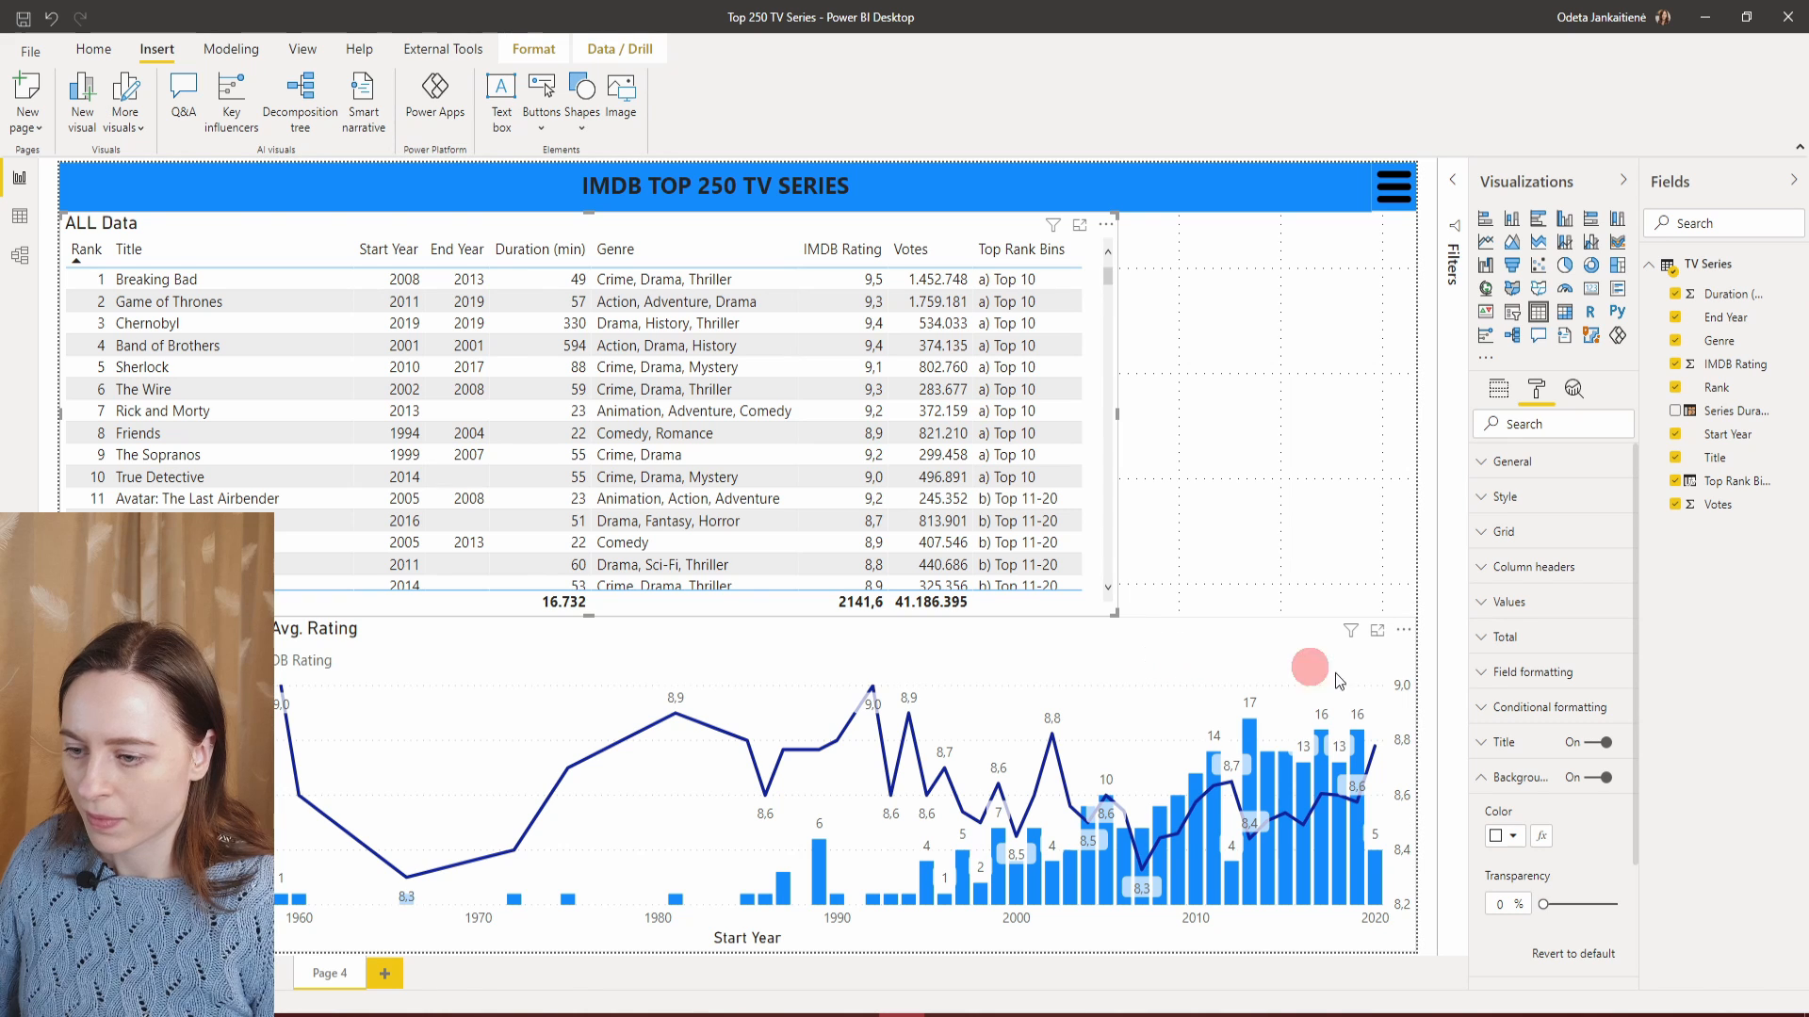
click(1411, 792)
drag(1413, 793, 1117, 796)
click(1401, 500)
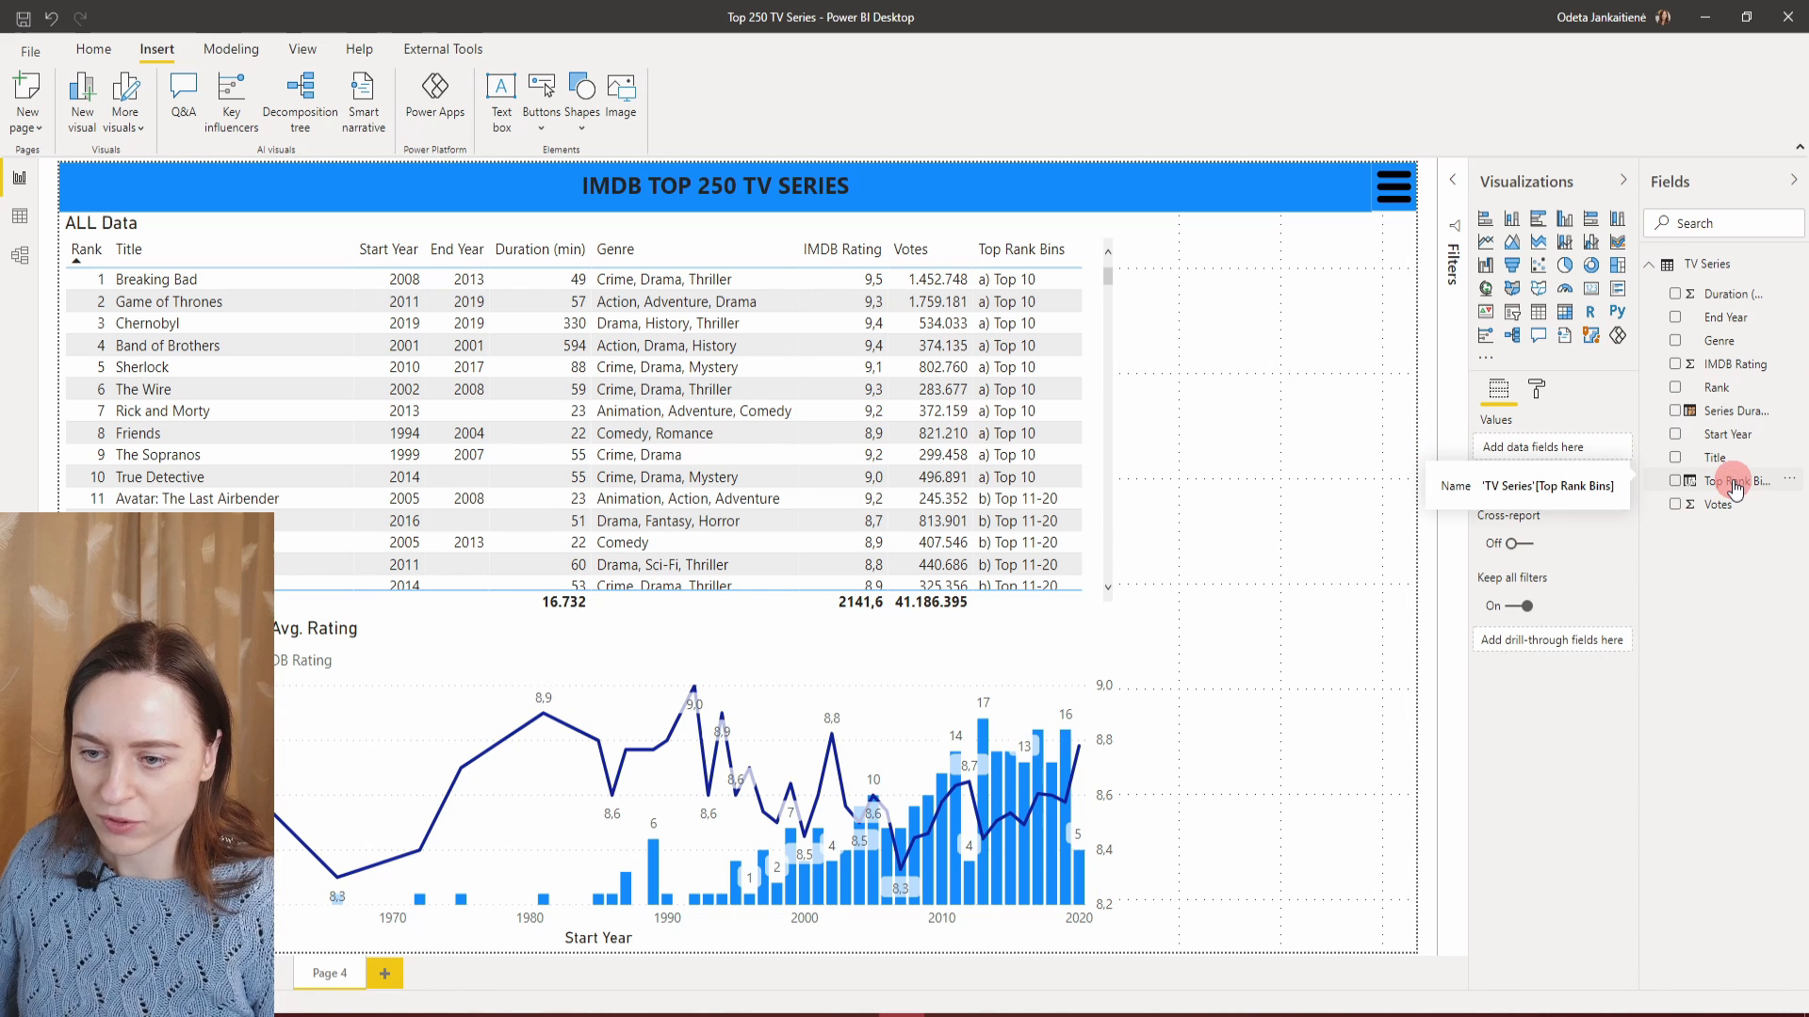
Add Top Rank Bins and Genre as separate visuals in the free column, with Genre beneath Top Rank Bins.
drag(1733, 485, 1276, 449)
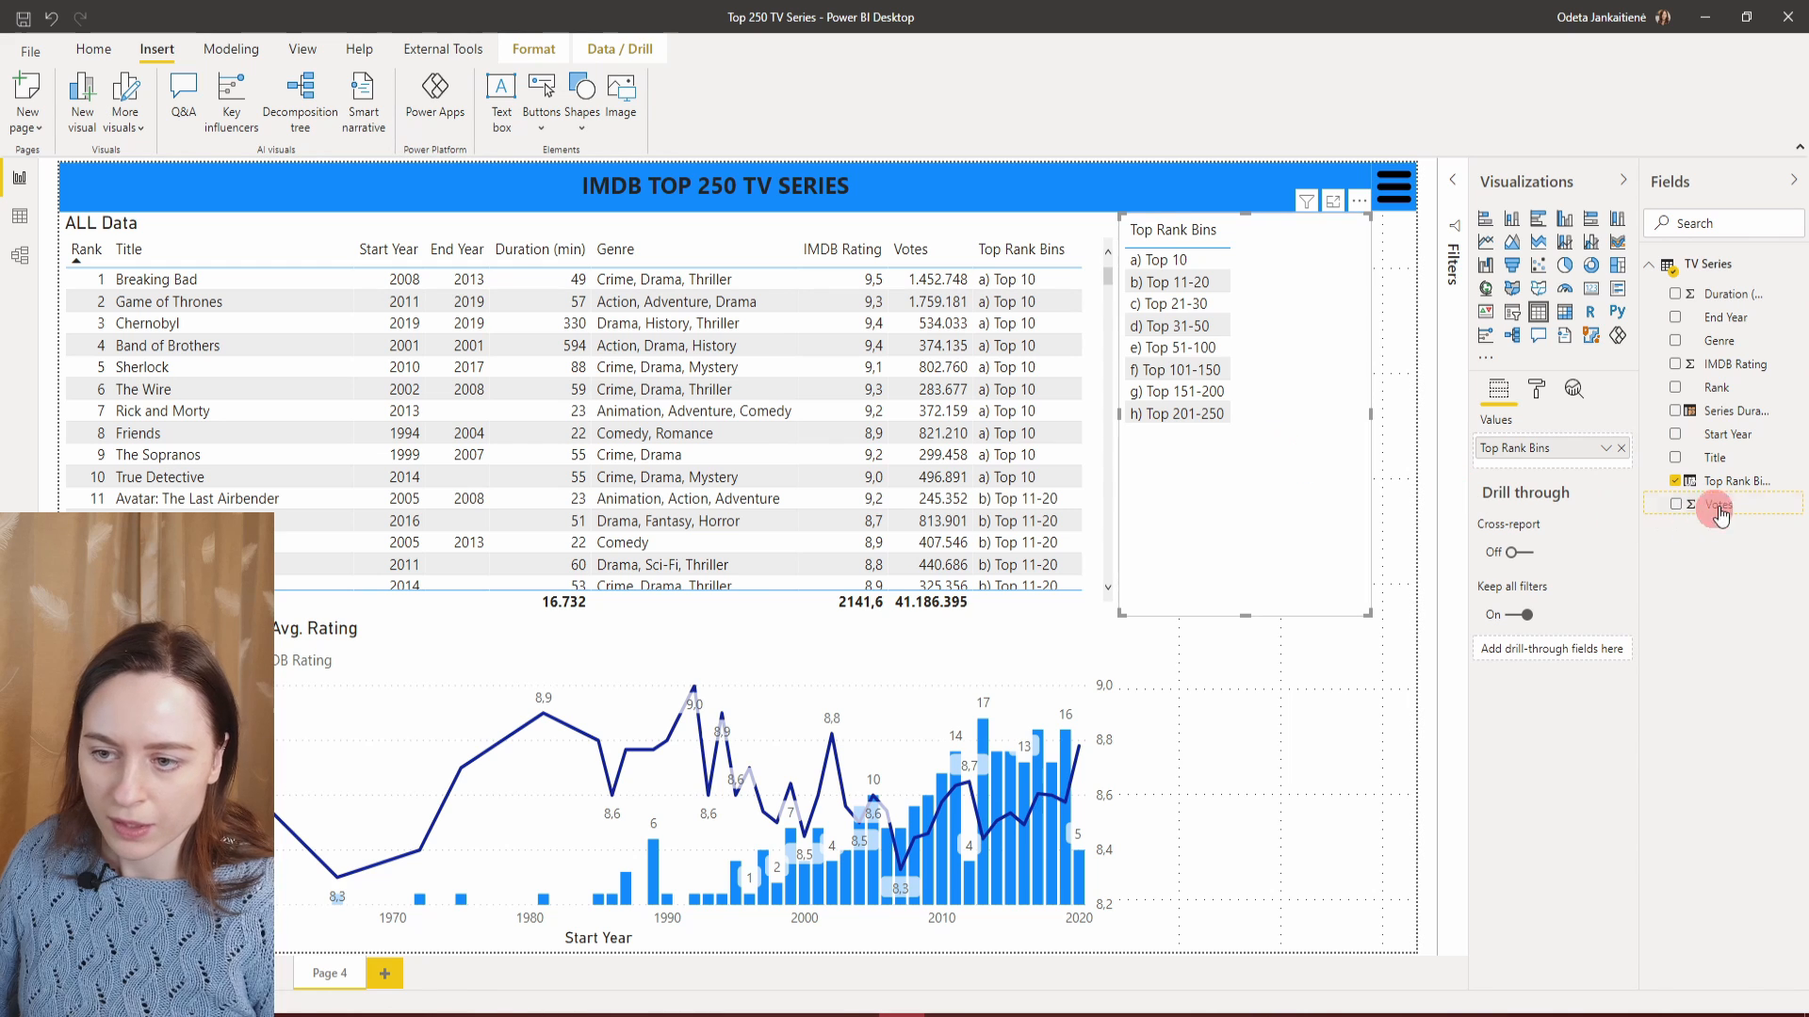
drag(1729, 348, 1277, 735)
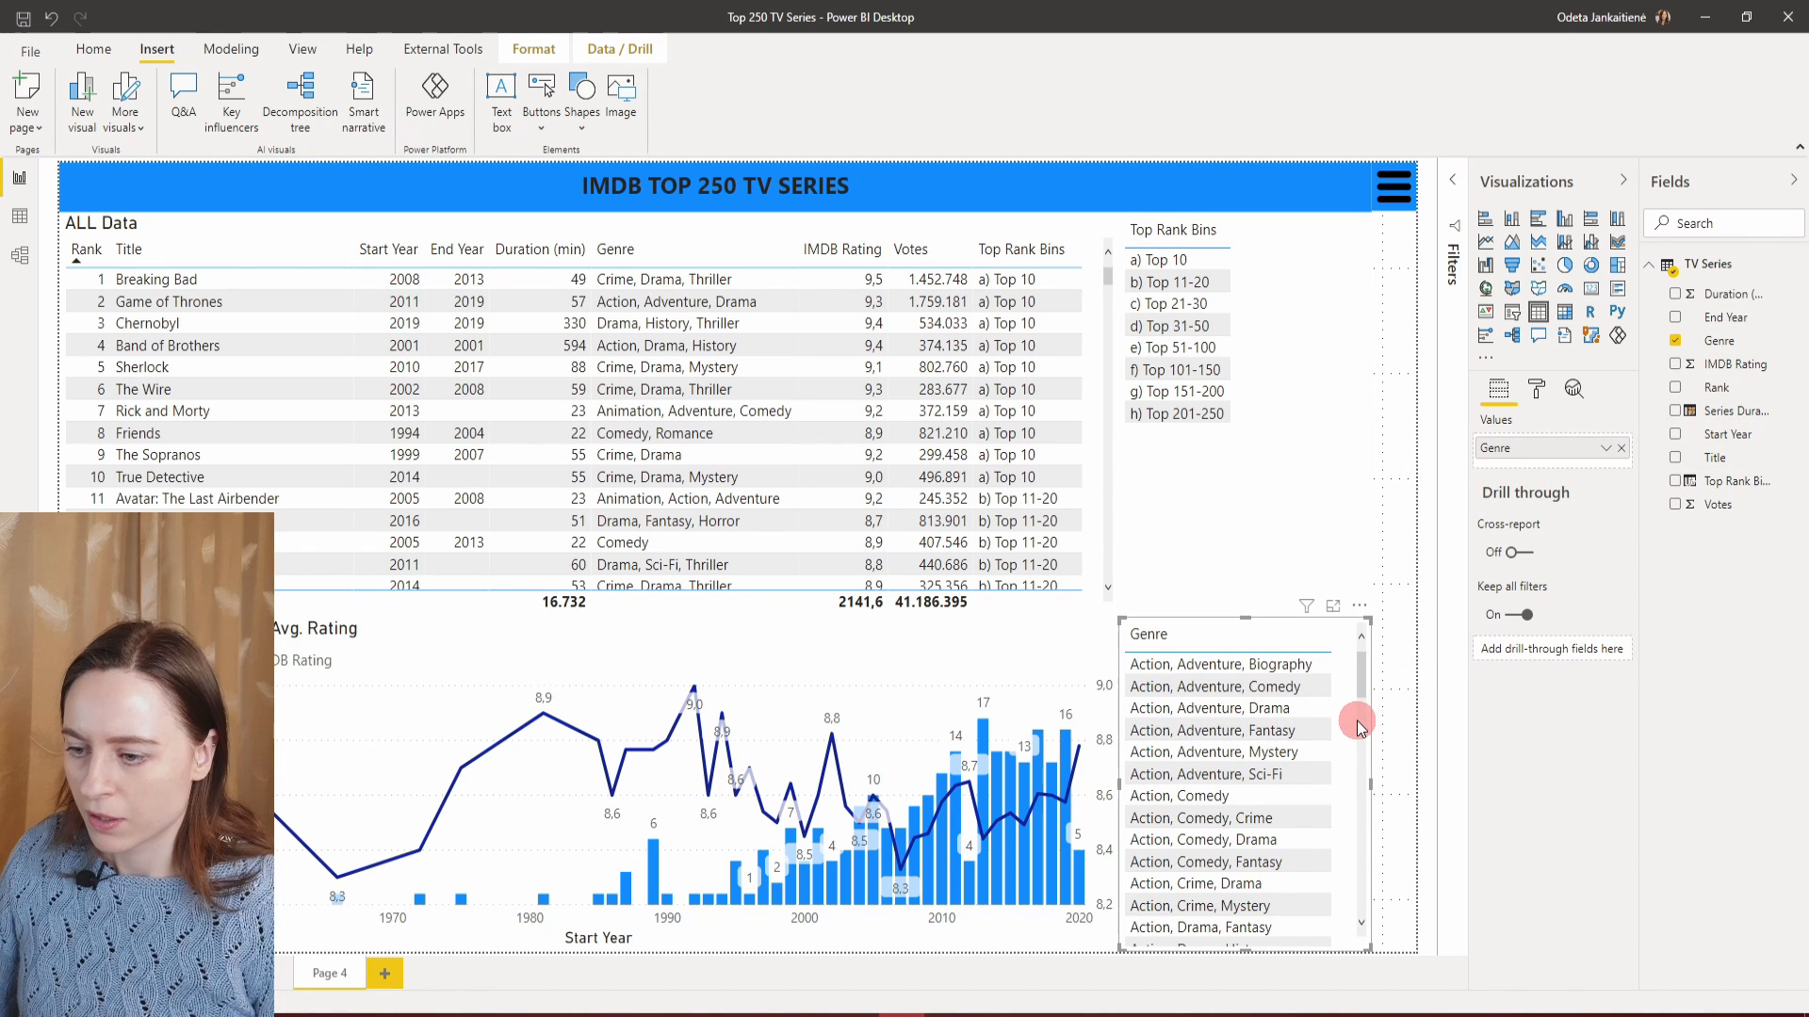
scroll(1361, 716, down, 3)
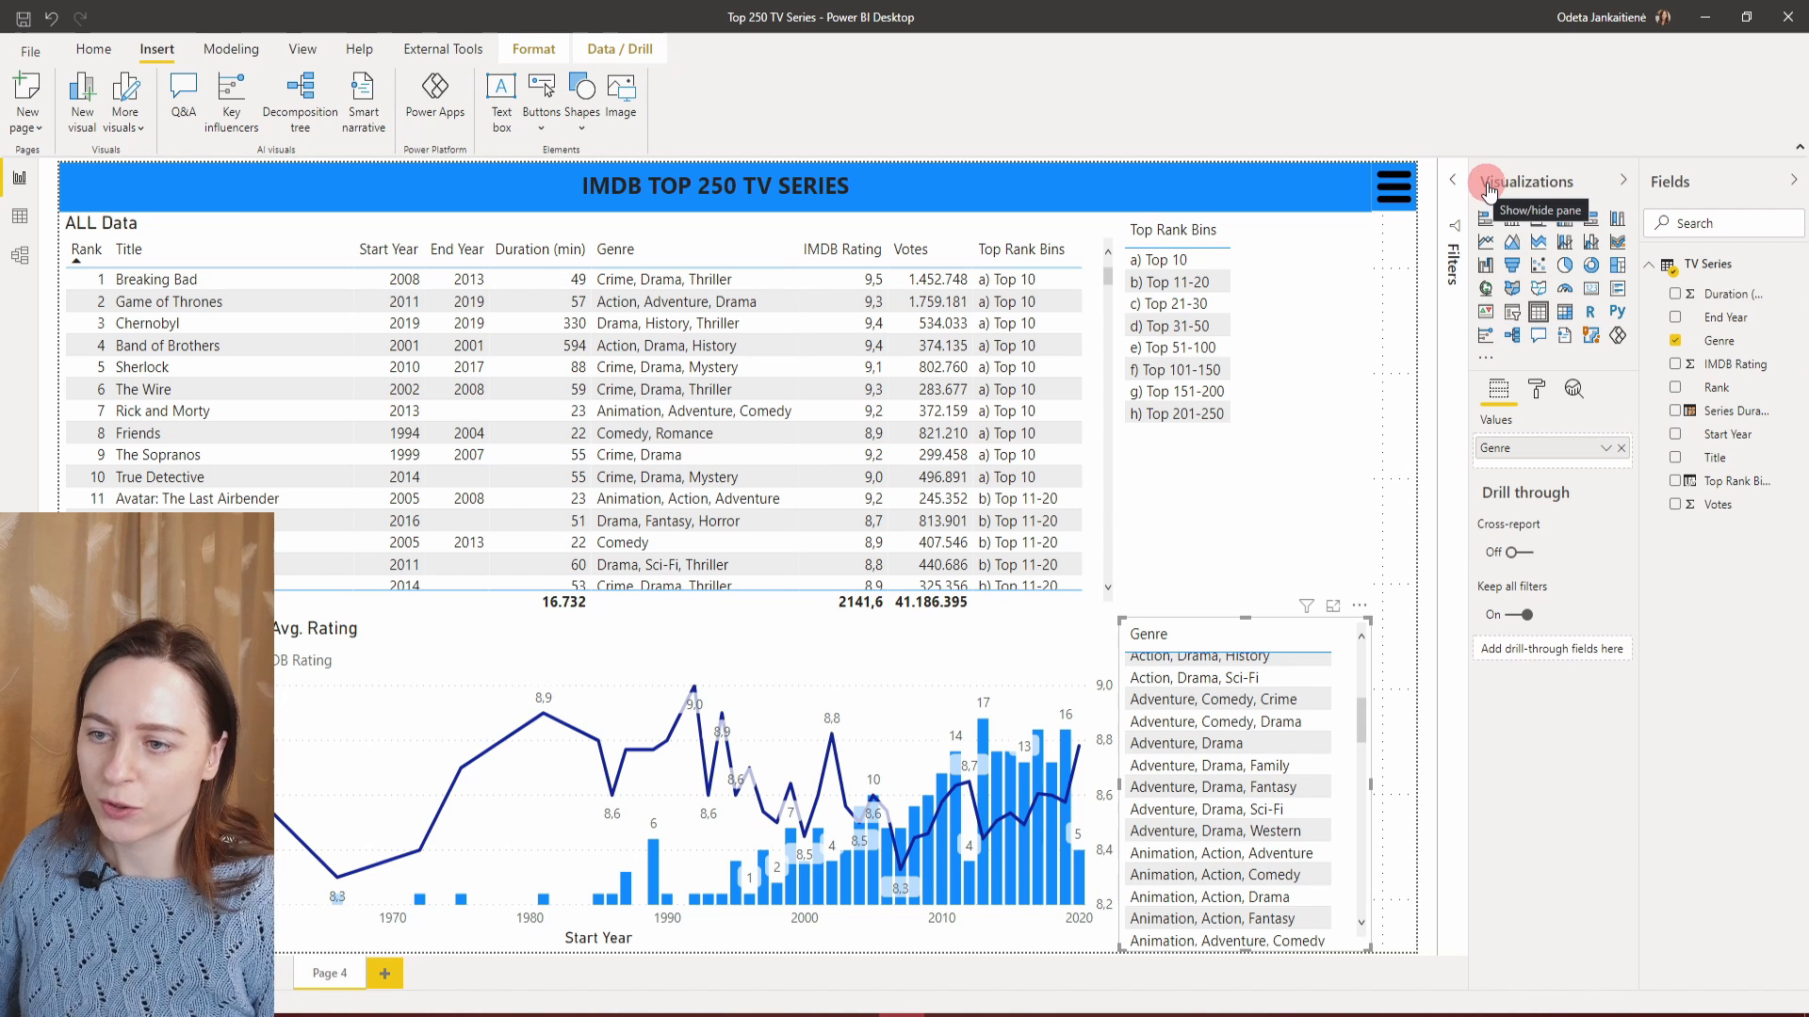
Convert the Genre and Top Rank Bins visuals to slicers and shorten the Top Rank Bins slicer to fit its list.
click(1513, 317)
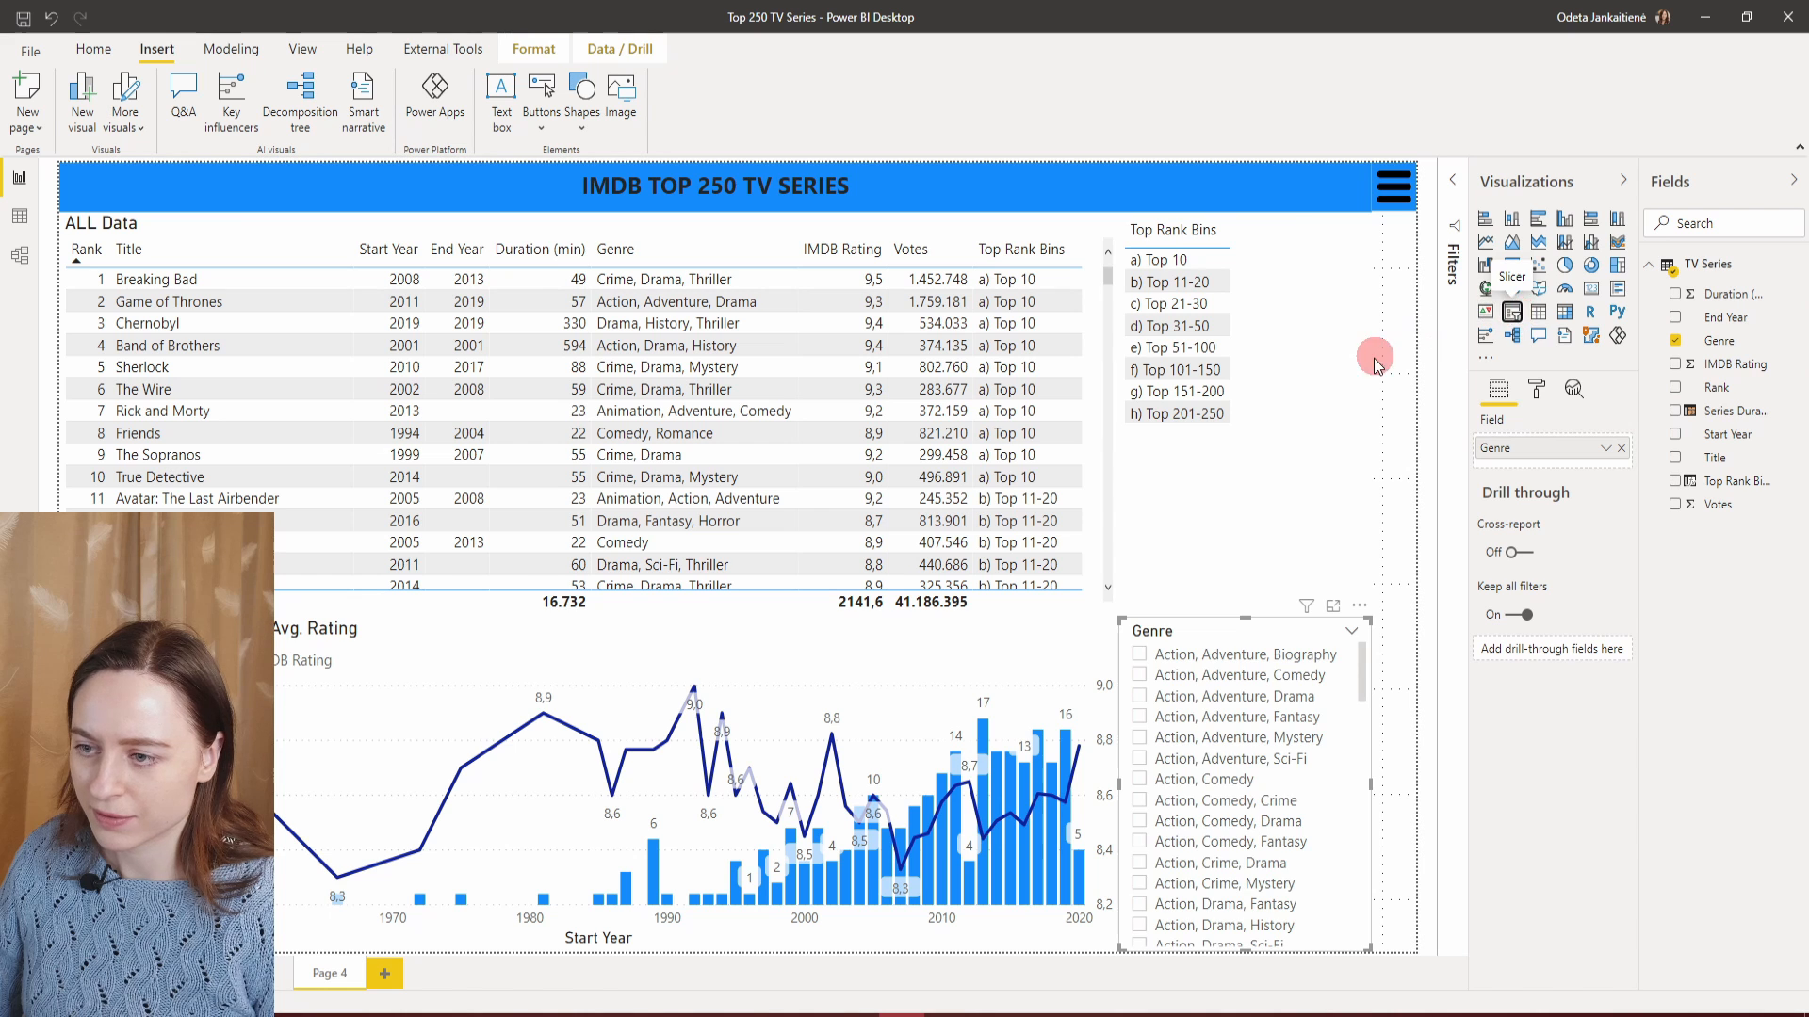
click(1291, 363)
click(1511, 315)
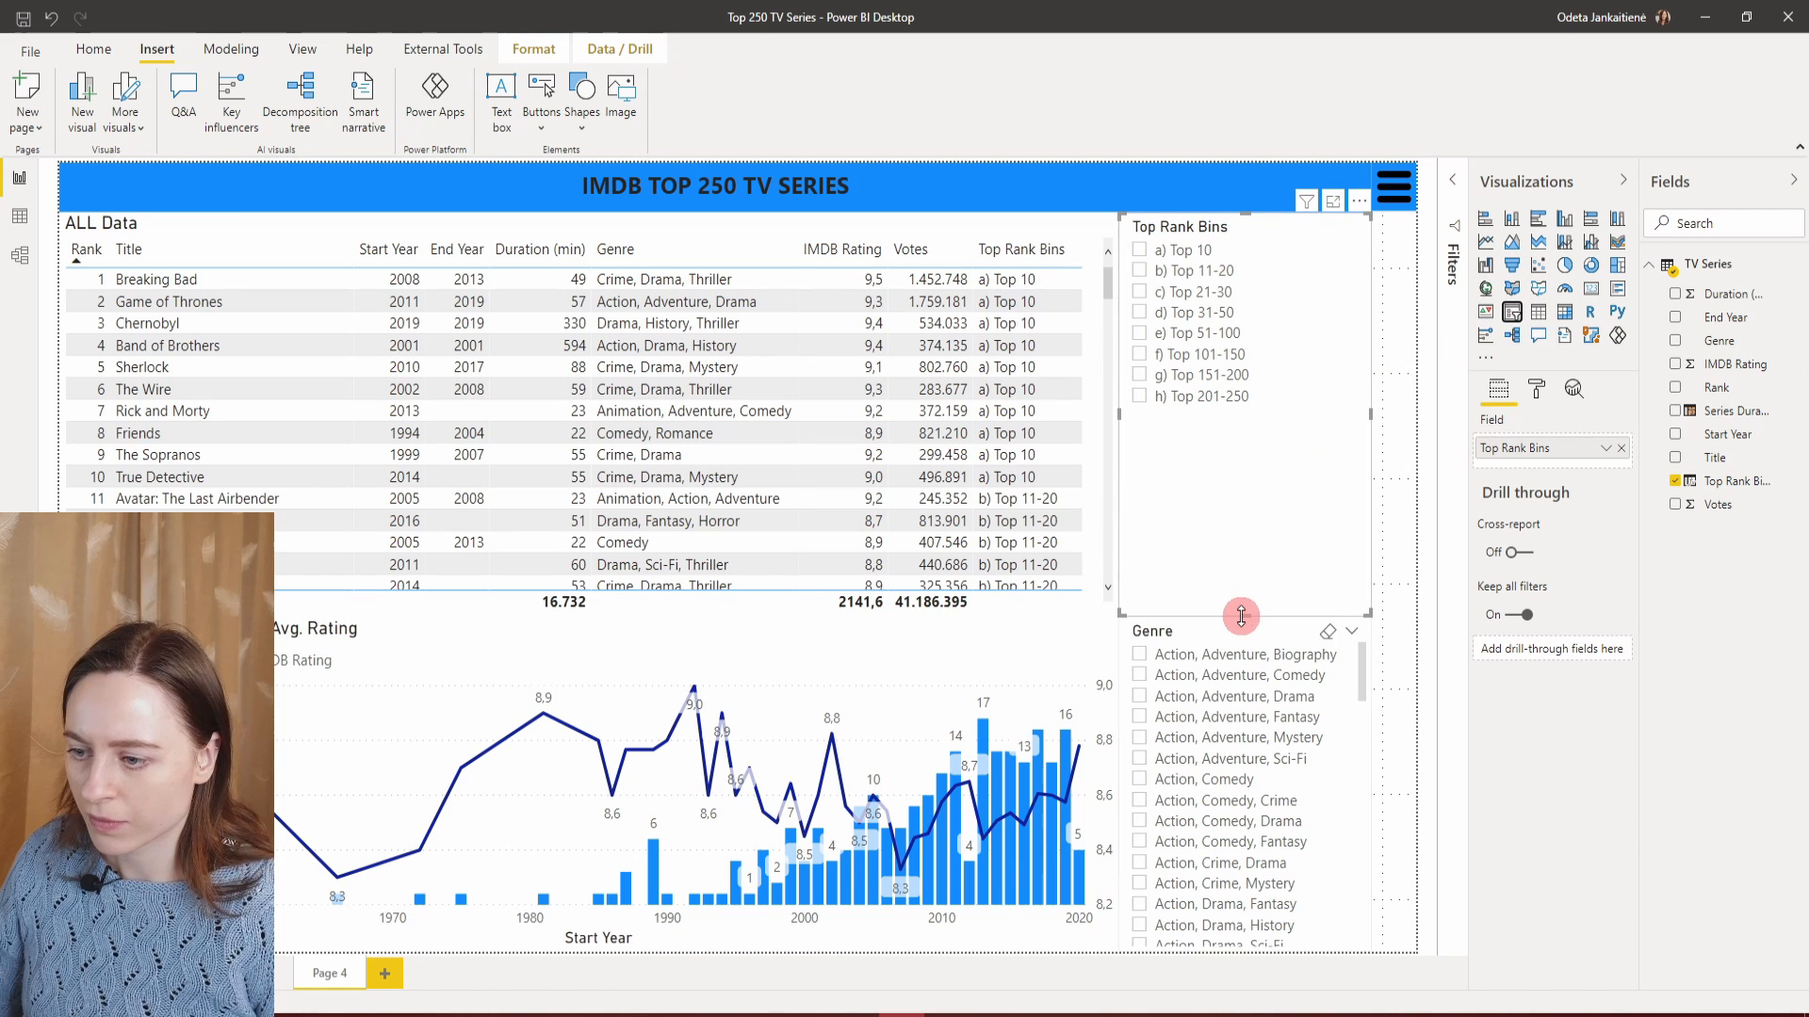
drag(1240, 608, 1296, 426)
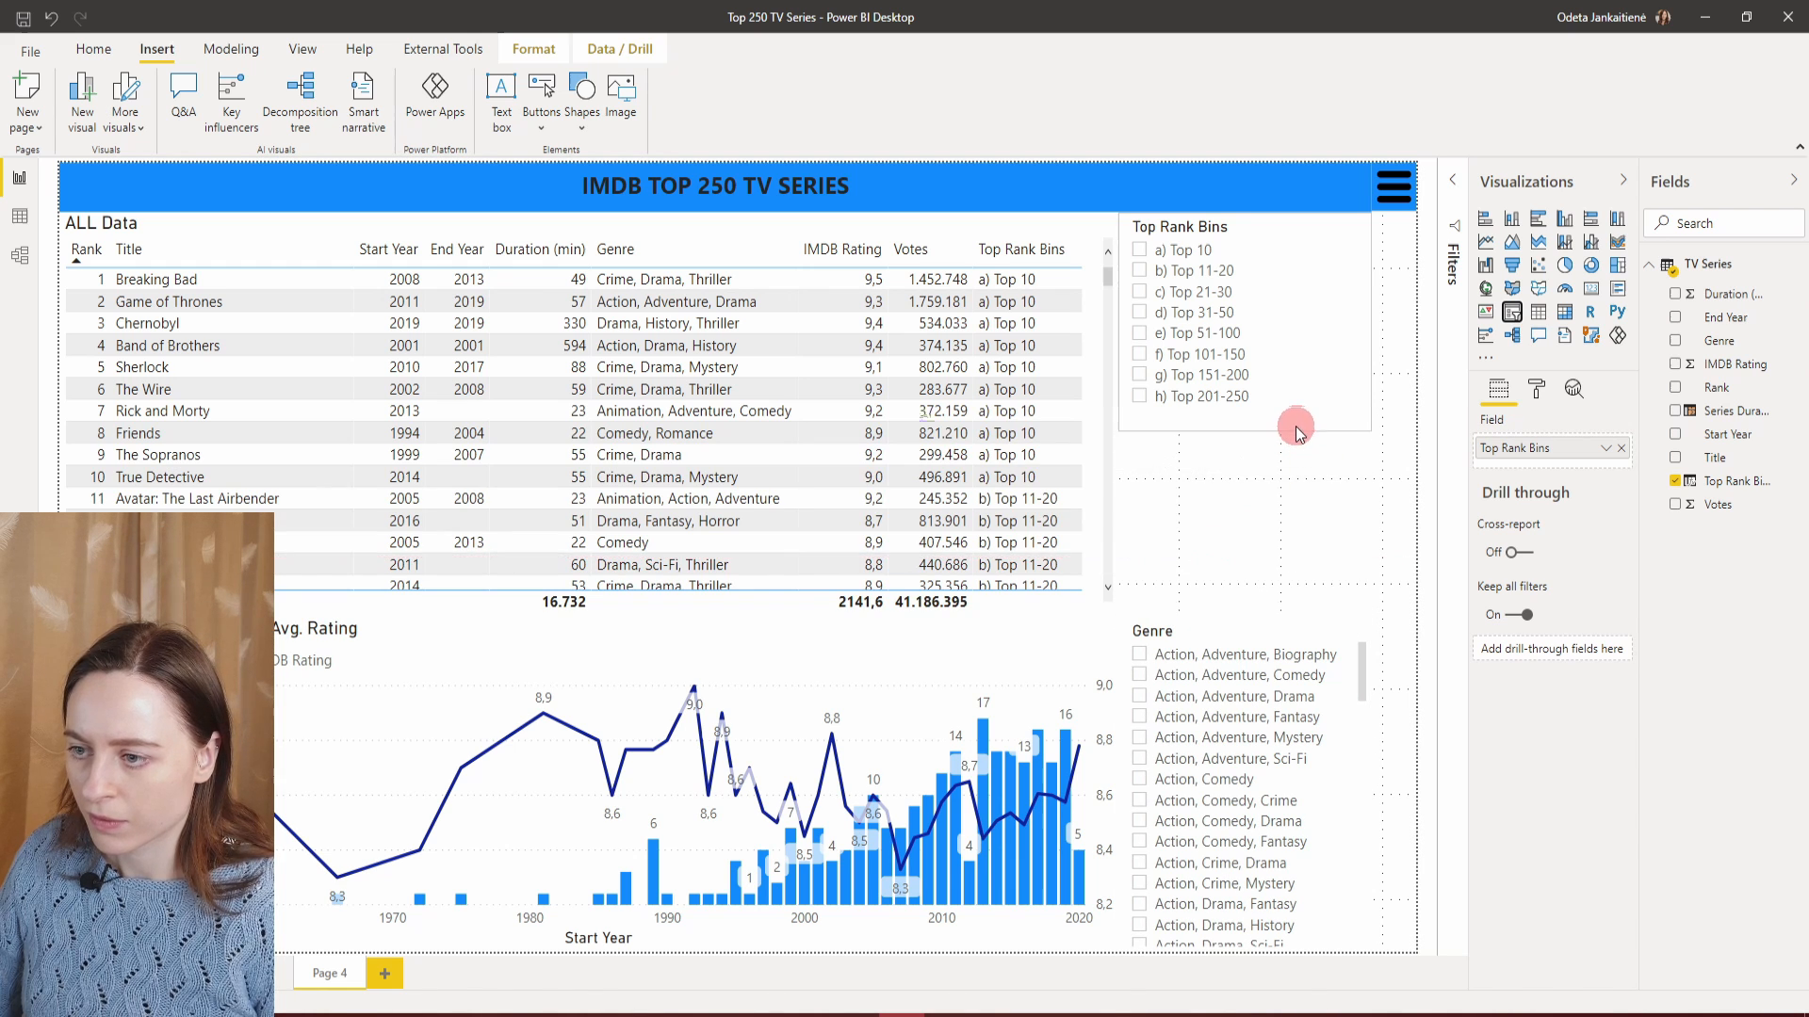